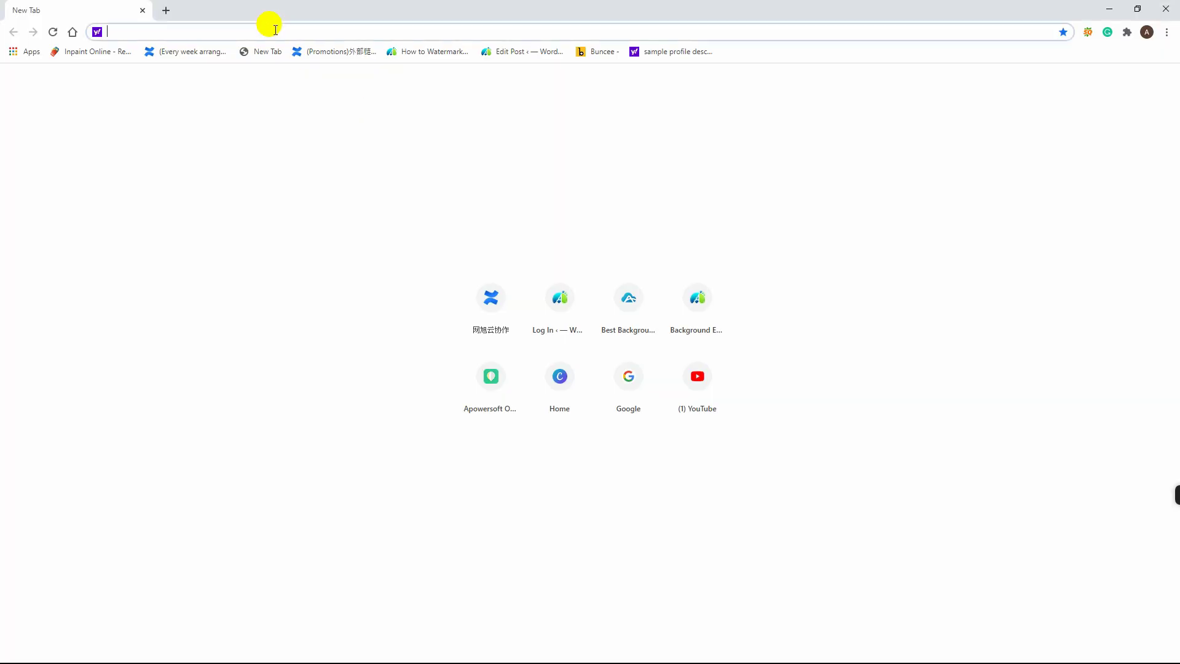
# Step: Load apowersoft.com/background-eraser in Chrome and scroll down through the product page
pyautogui.write('.com/background-eraser')
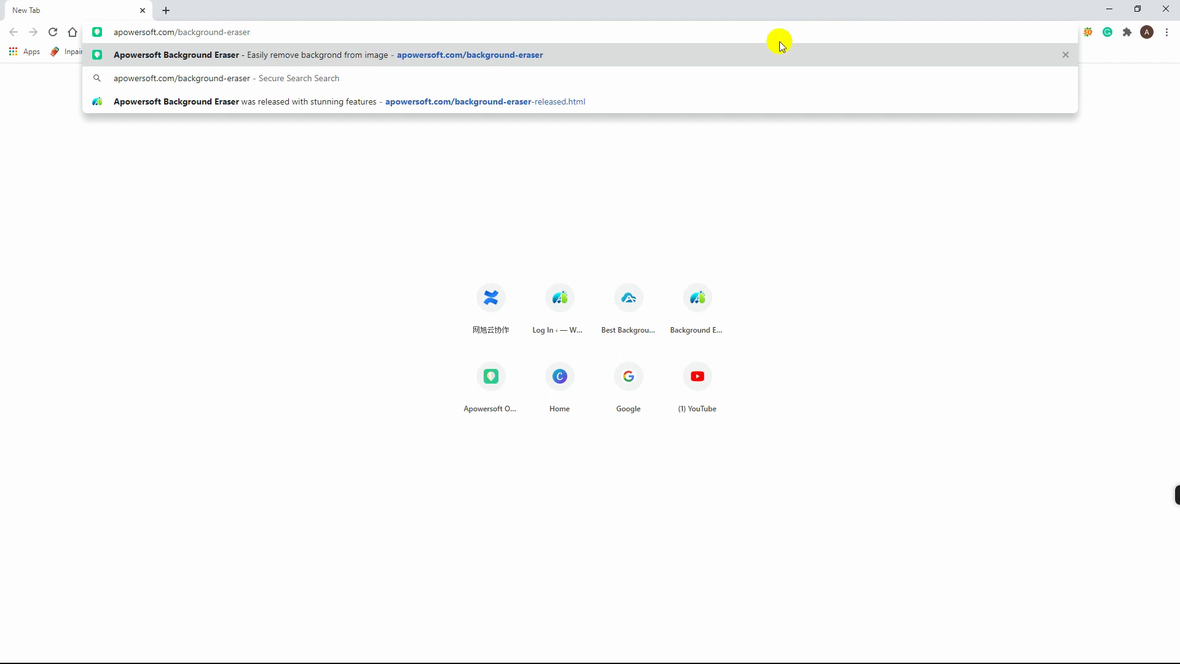
pyautogui.click(589, 59)
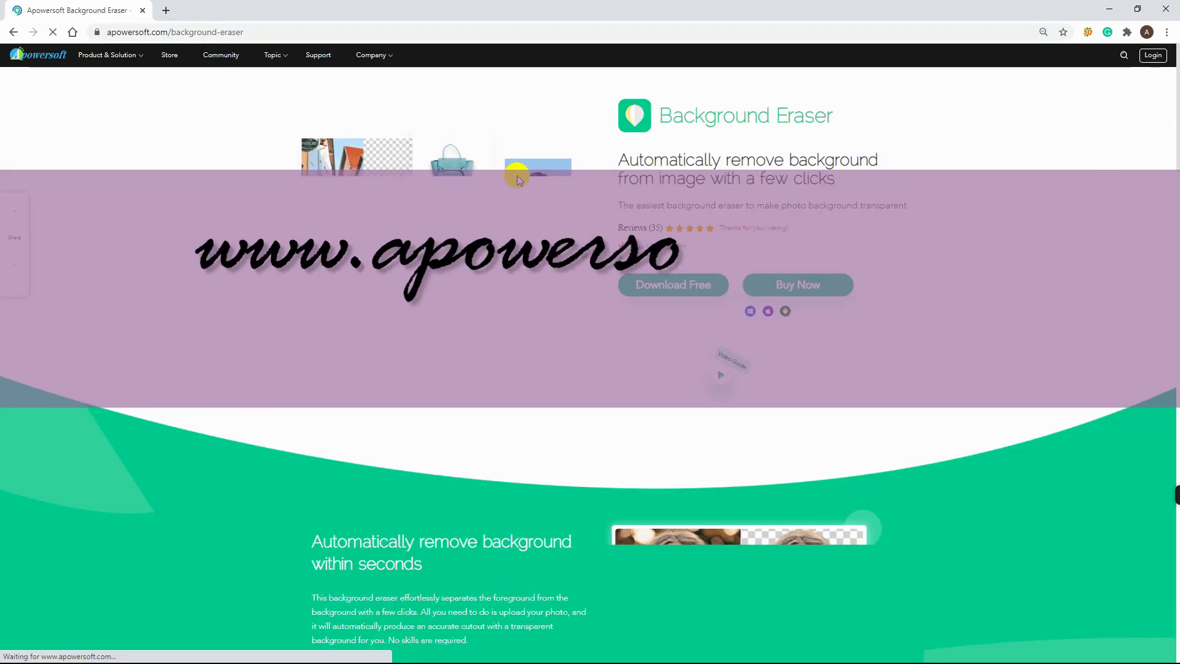
pyautogui.moveTo(1174, 144); pyautogui.dragTo(1174, 461)
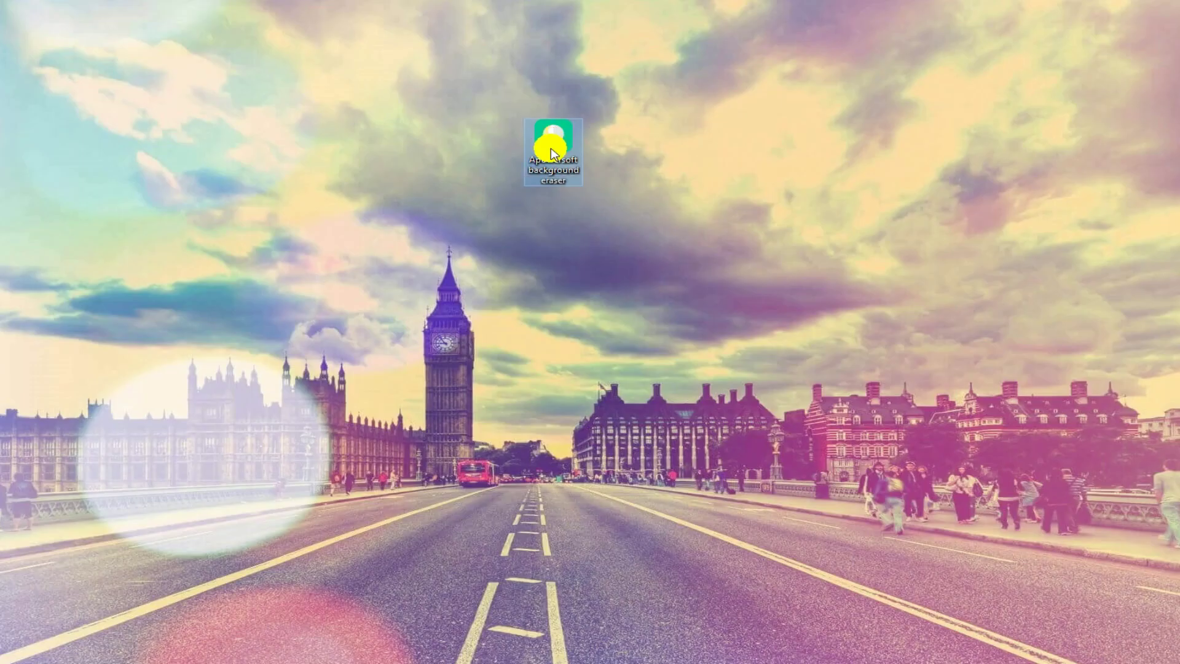
pyautogui.doubleClick(553, 152)
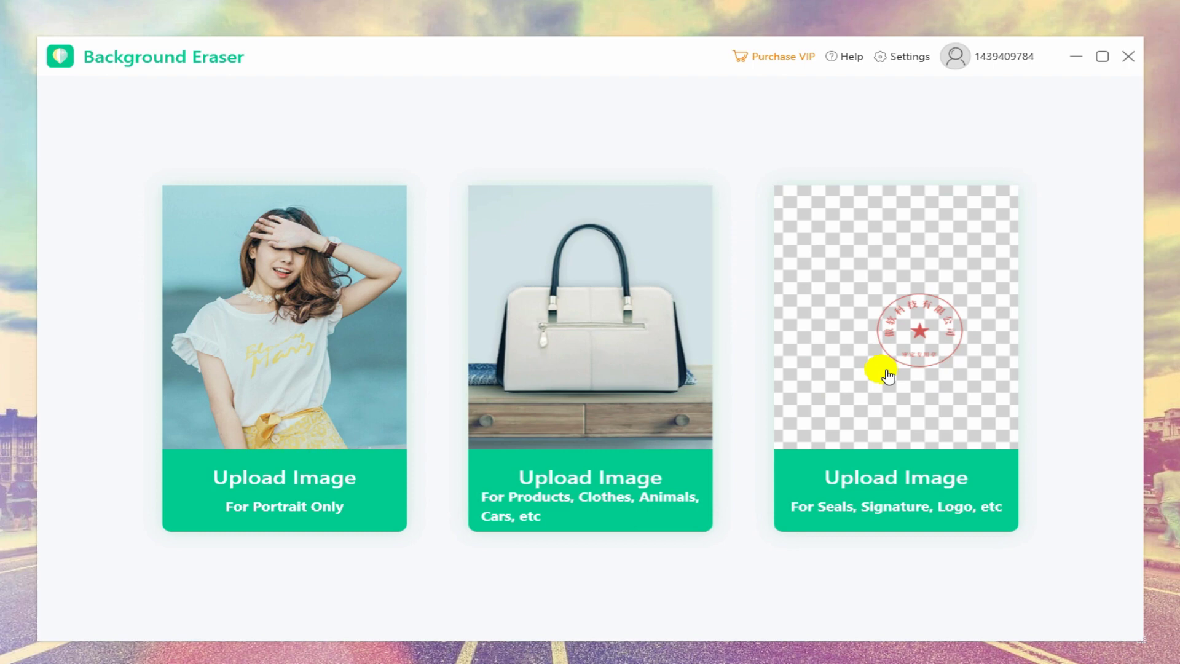
pyautogui.click(557, 50)
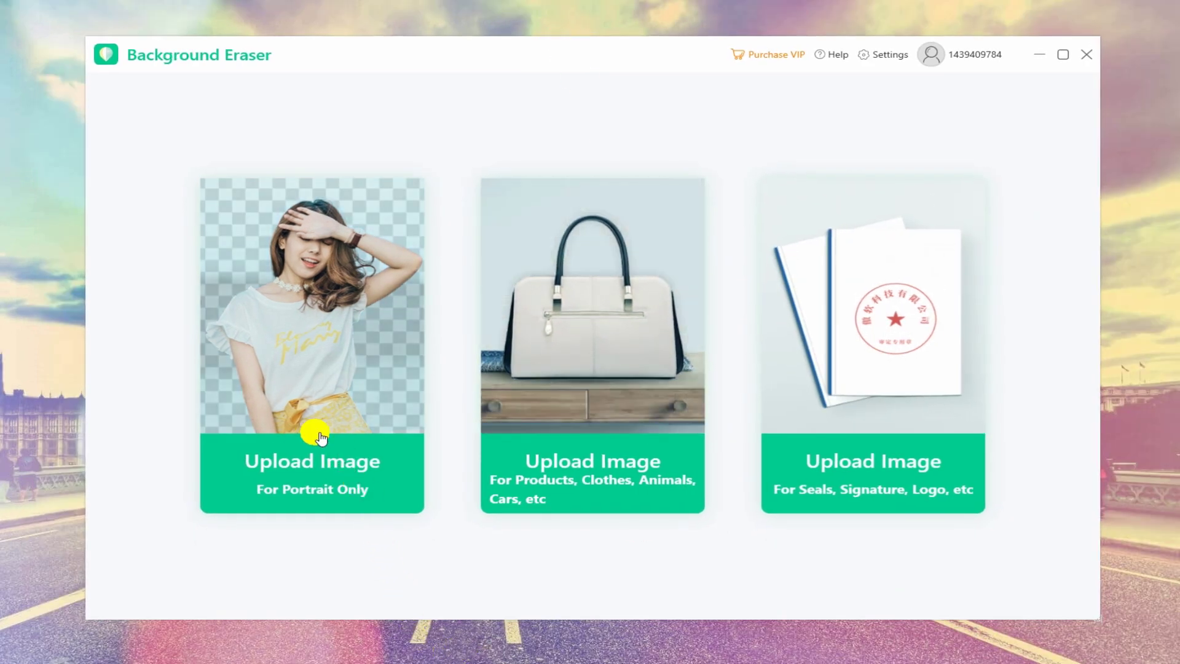
pyautogui.click(298, 444)
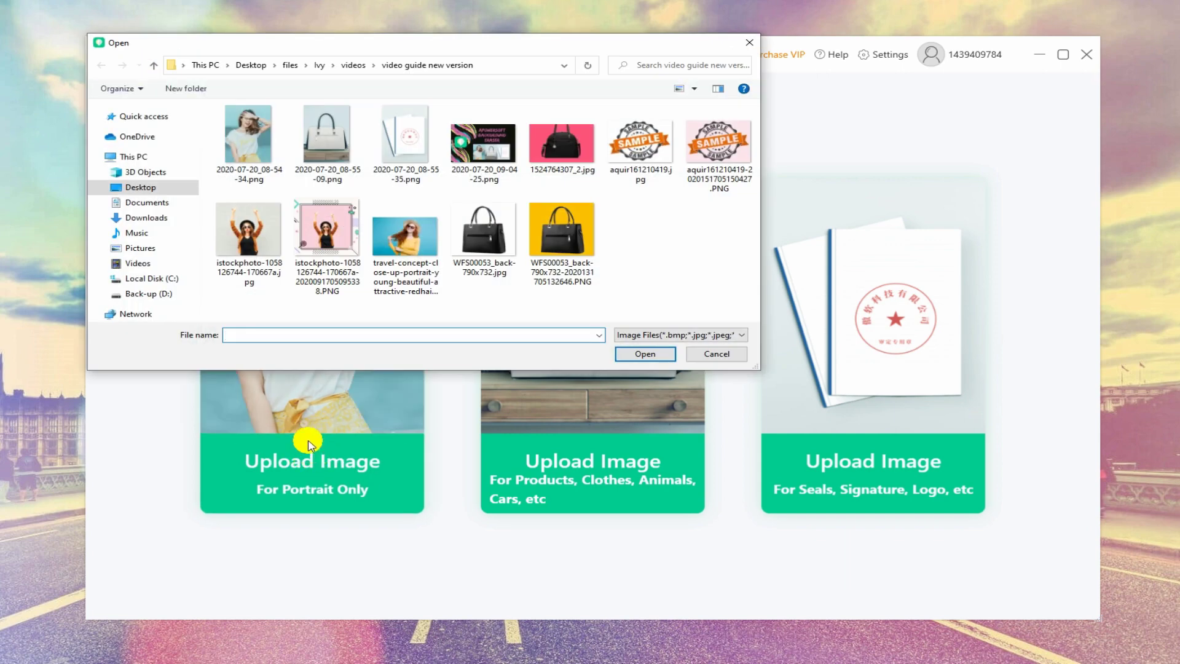
pyautogui.click(251, 244)
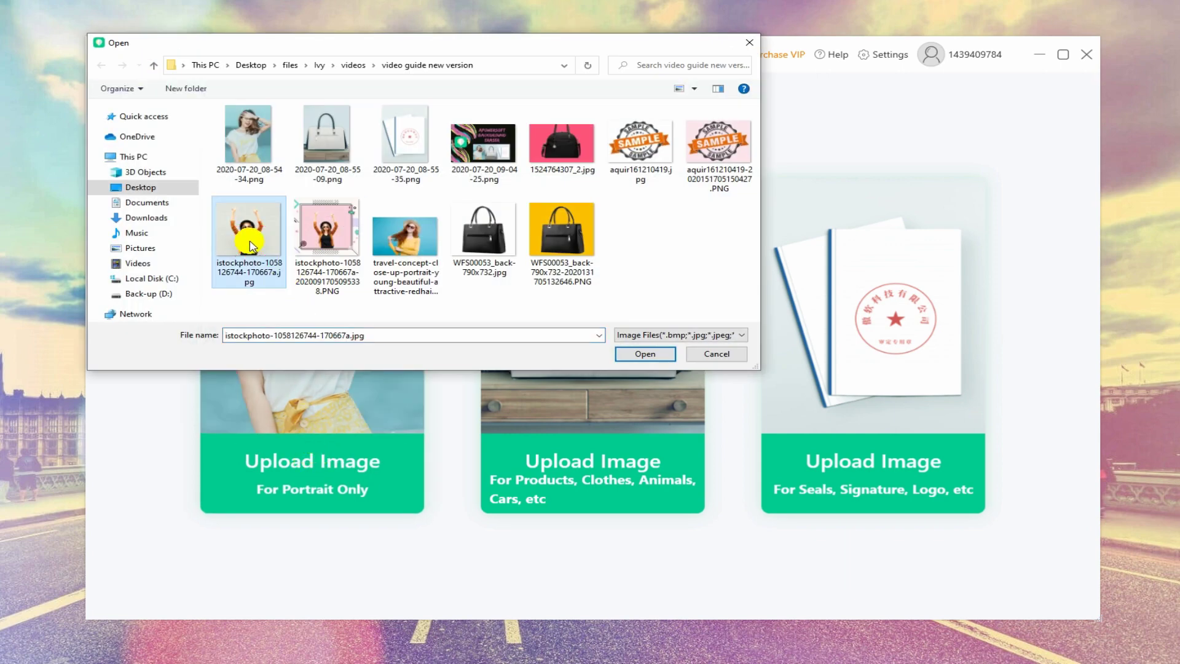
pyautogui.click(643, 352)
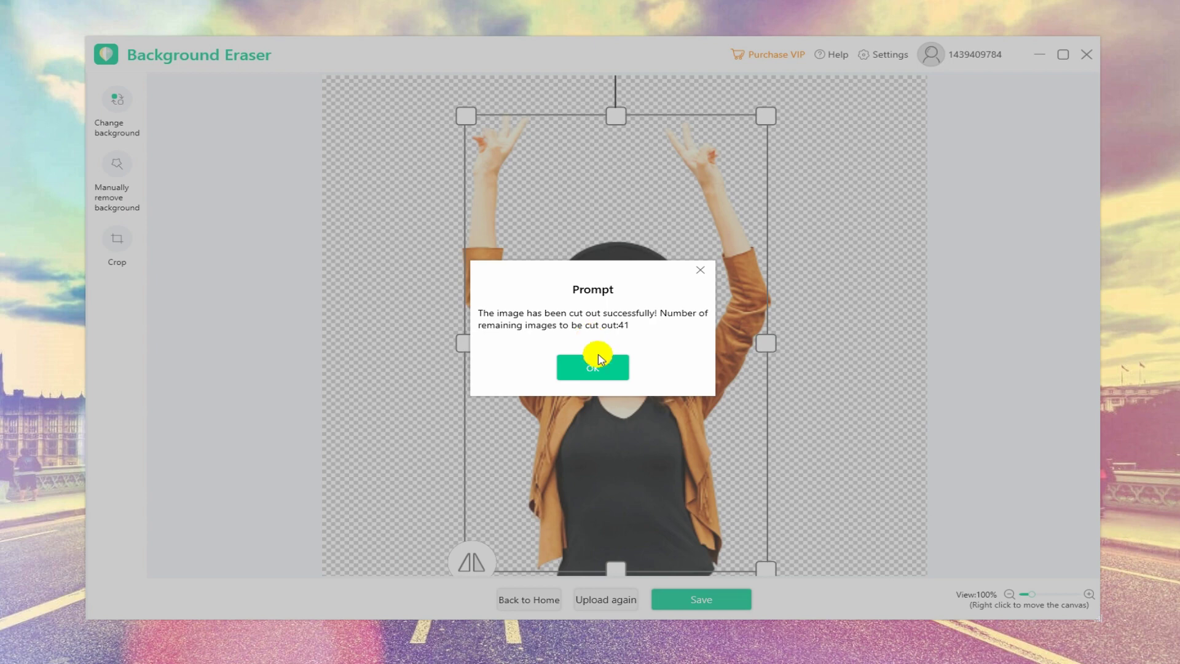
# Step: Dismiss the cut-out success prompt and switch to manual background removal
pyautogui.click(590, 368)
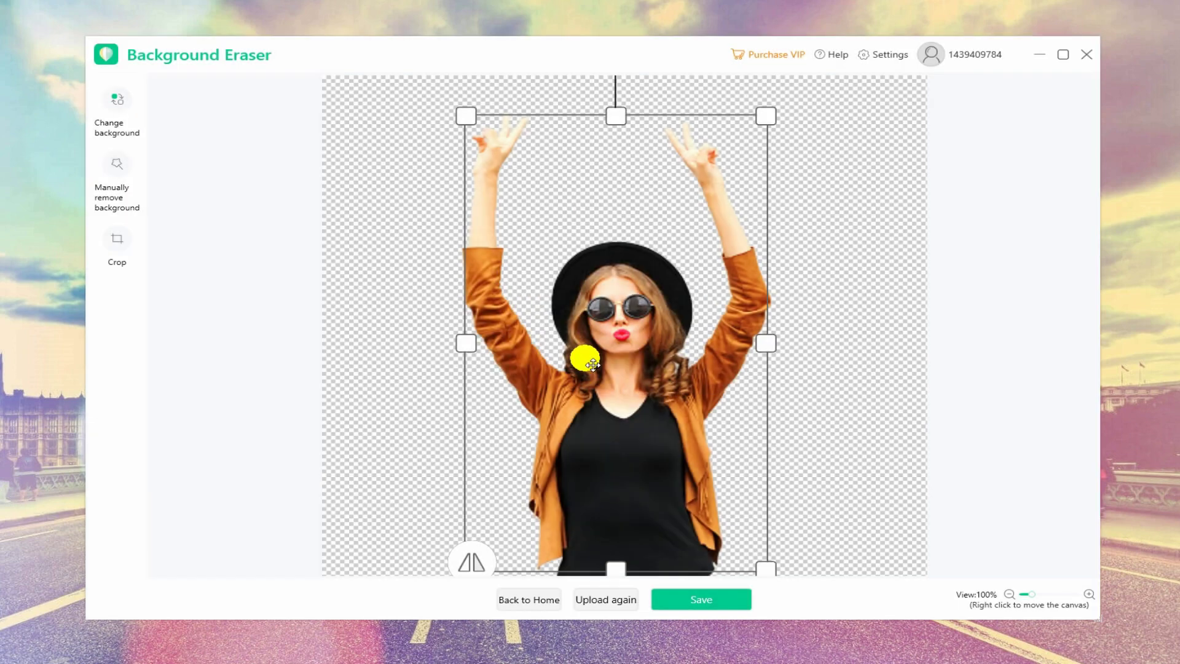
pyautogui.click(115, 166)
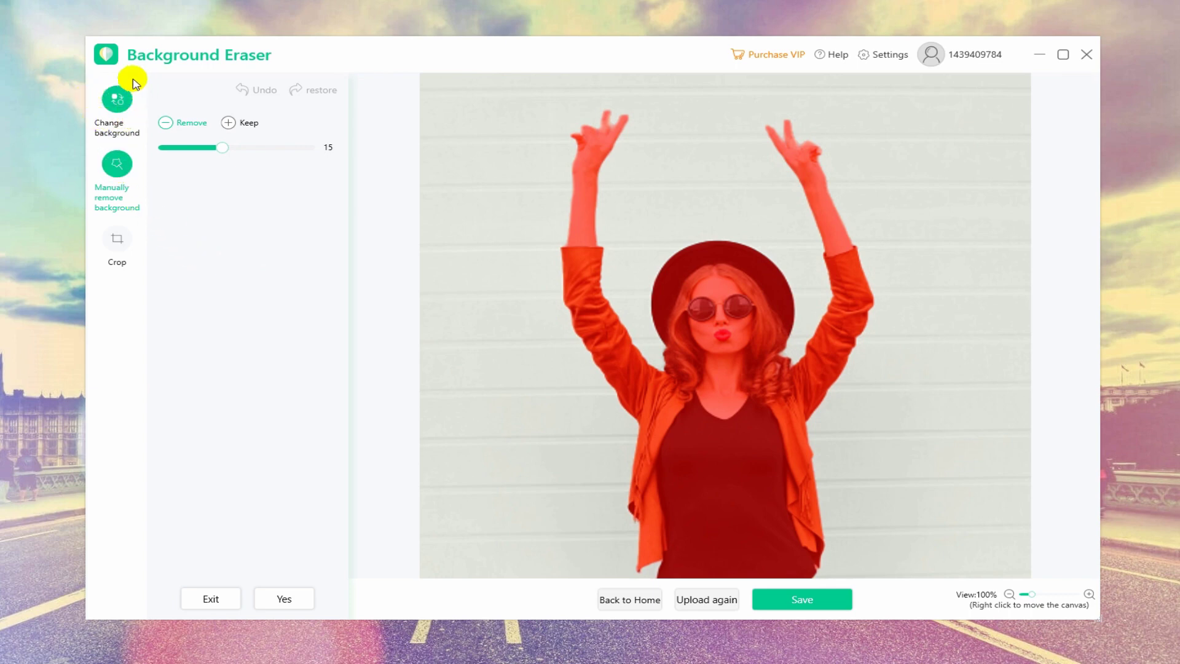
# Step: Try red, yellow and grey colours and the Starry sky6 template, moving the woman higher
pyautogui.click(118, 101)
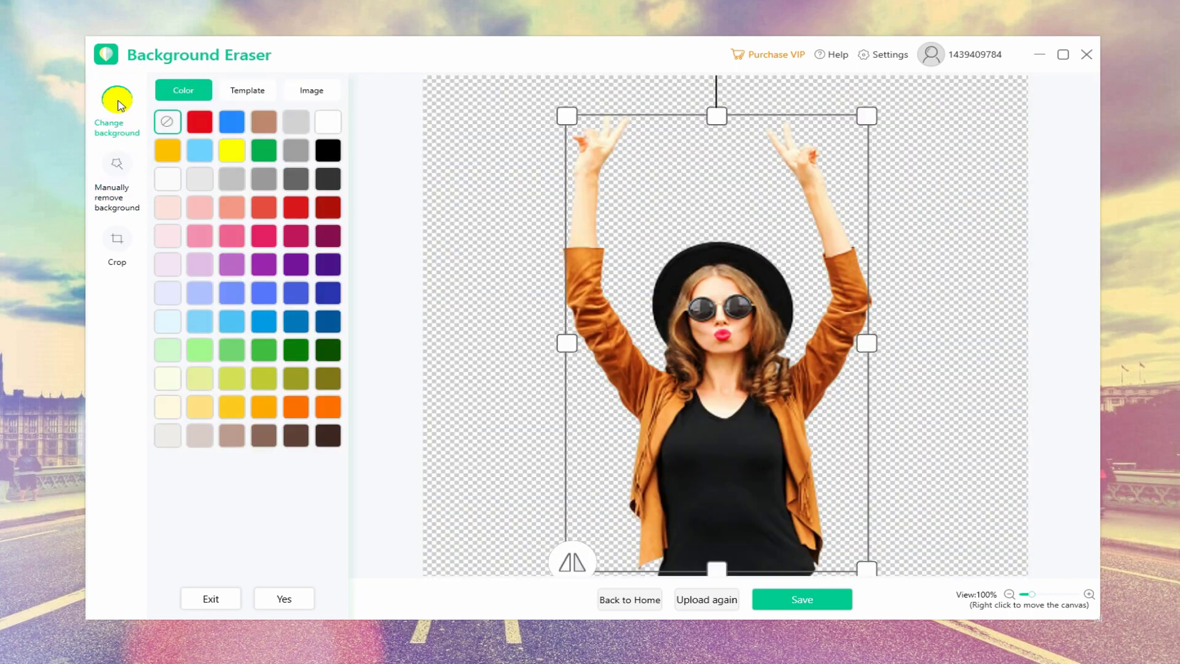
pyautogui.click(212, 125)
pyautogui.click(232, 154)
pyautogui.click(241, 178)
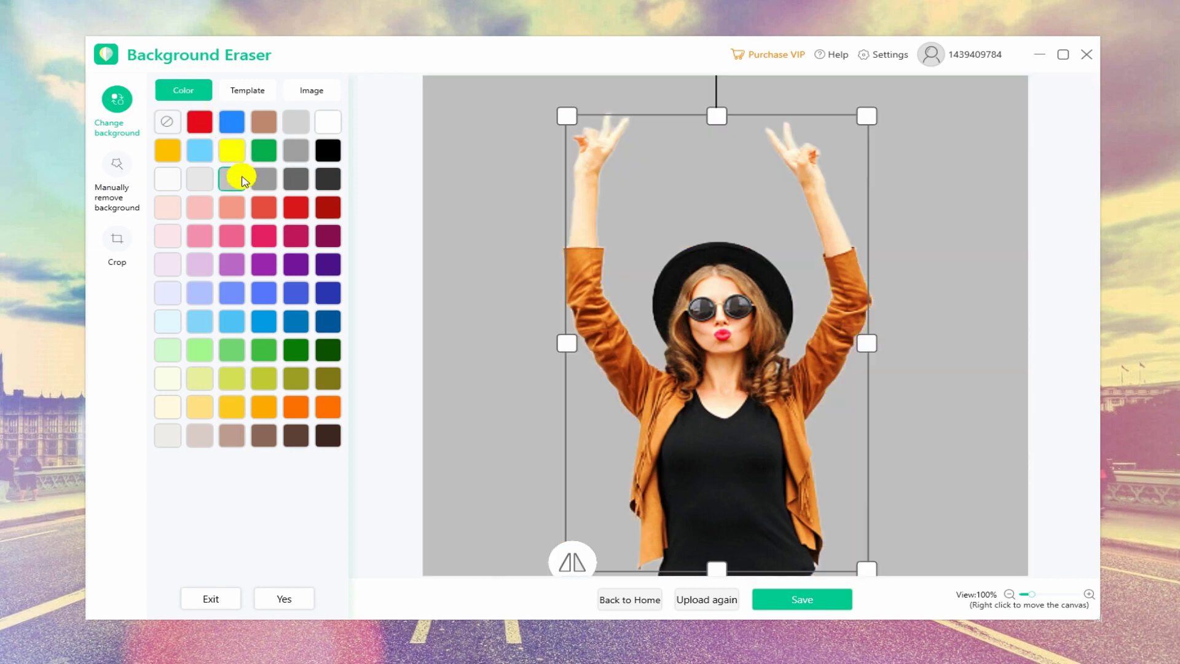
pyautogui.click(254, 91)
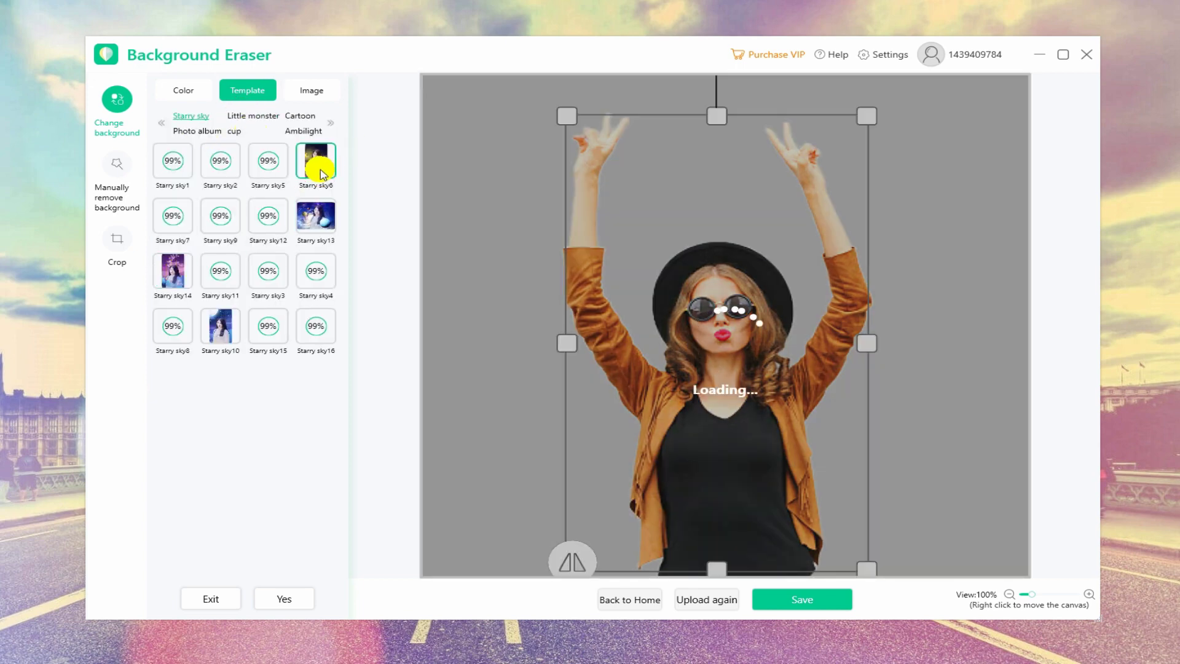
pyautogui.click(316, 161)
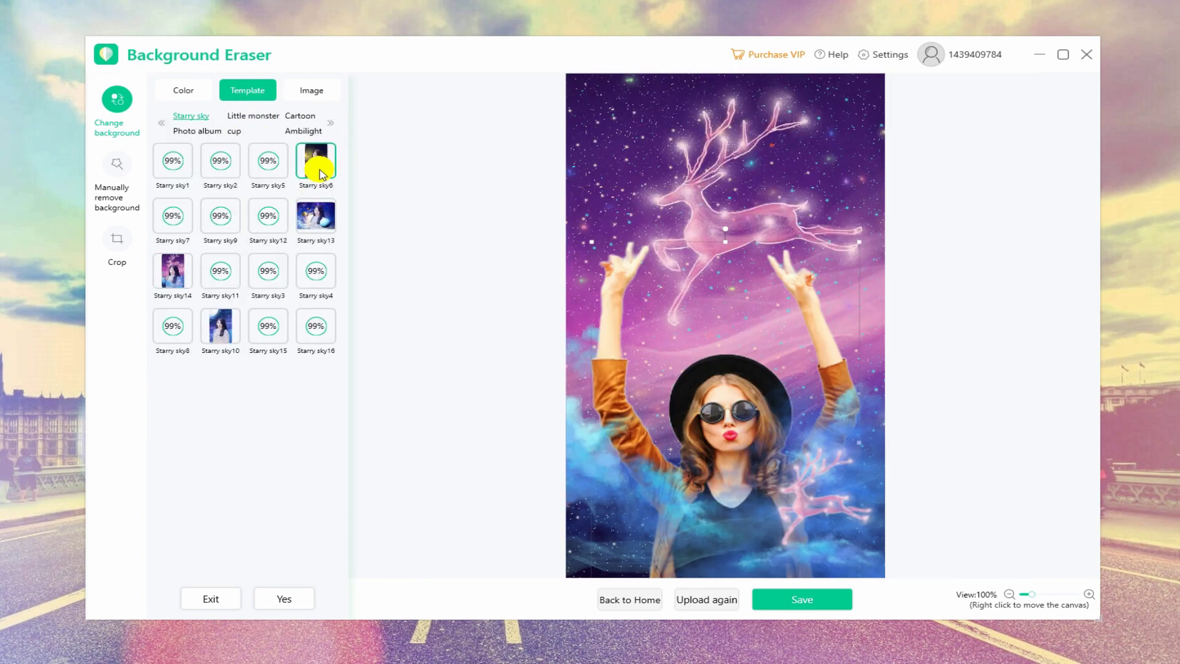
pyautogui.moveTo(754, 451); pyautogui.dragTo(742, 364)
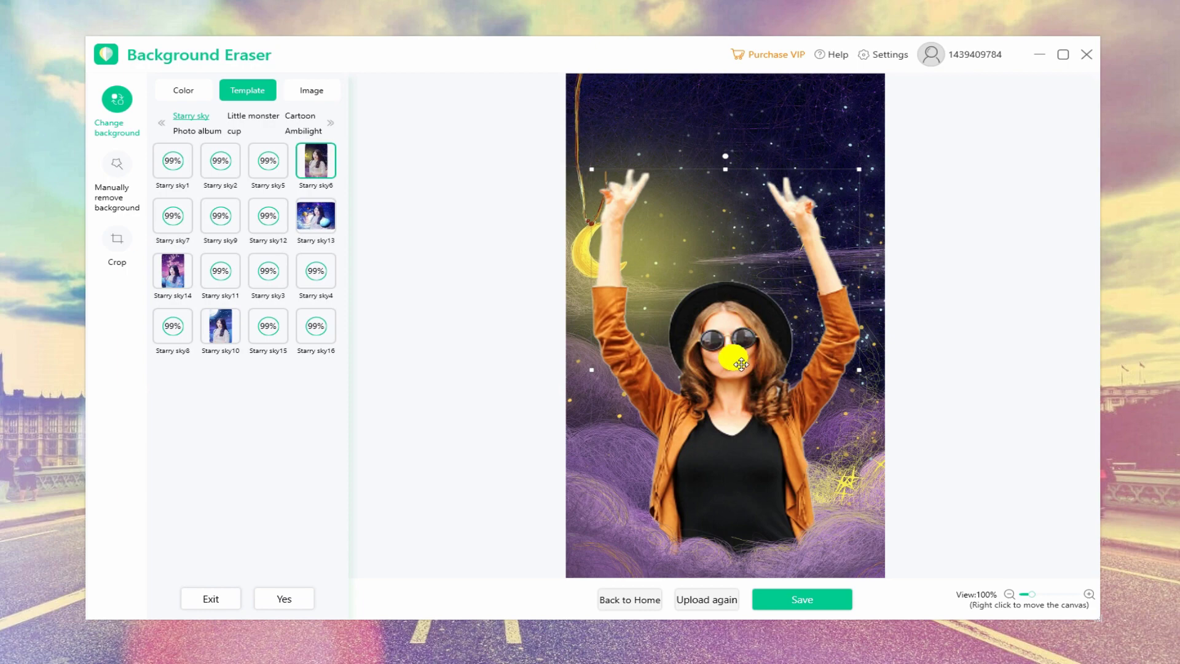
# Step: Try several picture backgrounds and settle on the pink Memphis-style frame
pyautogui.click(311, 90)
pyautogui.click(280, 128)
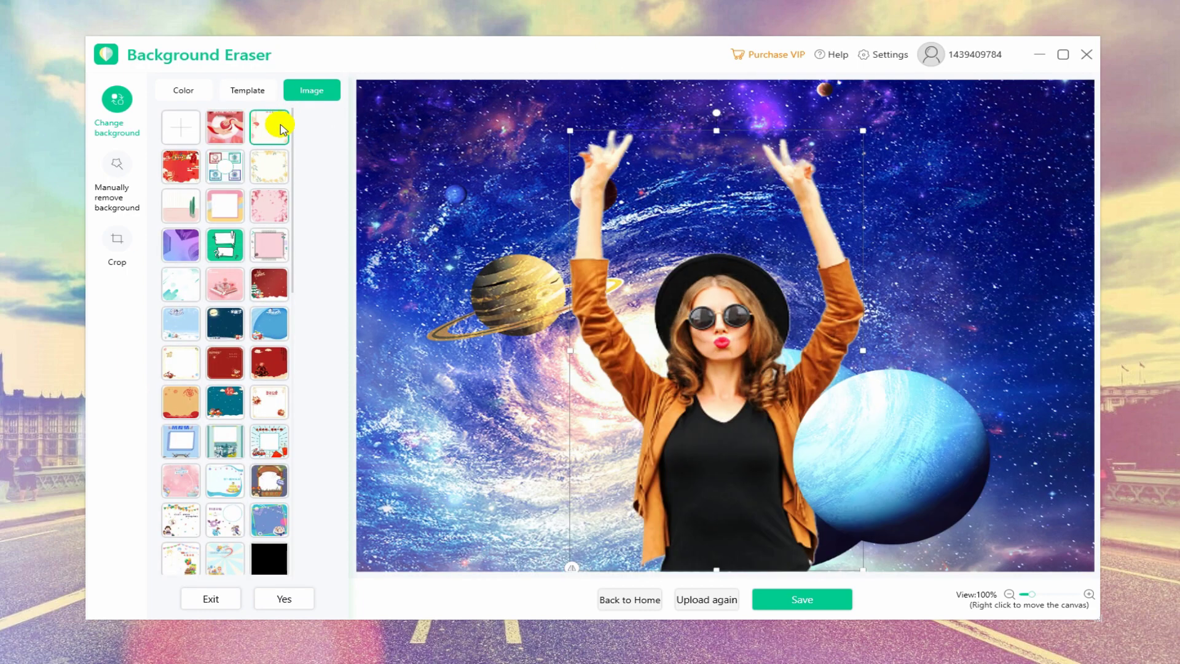
pyautogui.click(244, 197)
pyautogui.click(272, 217)
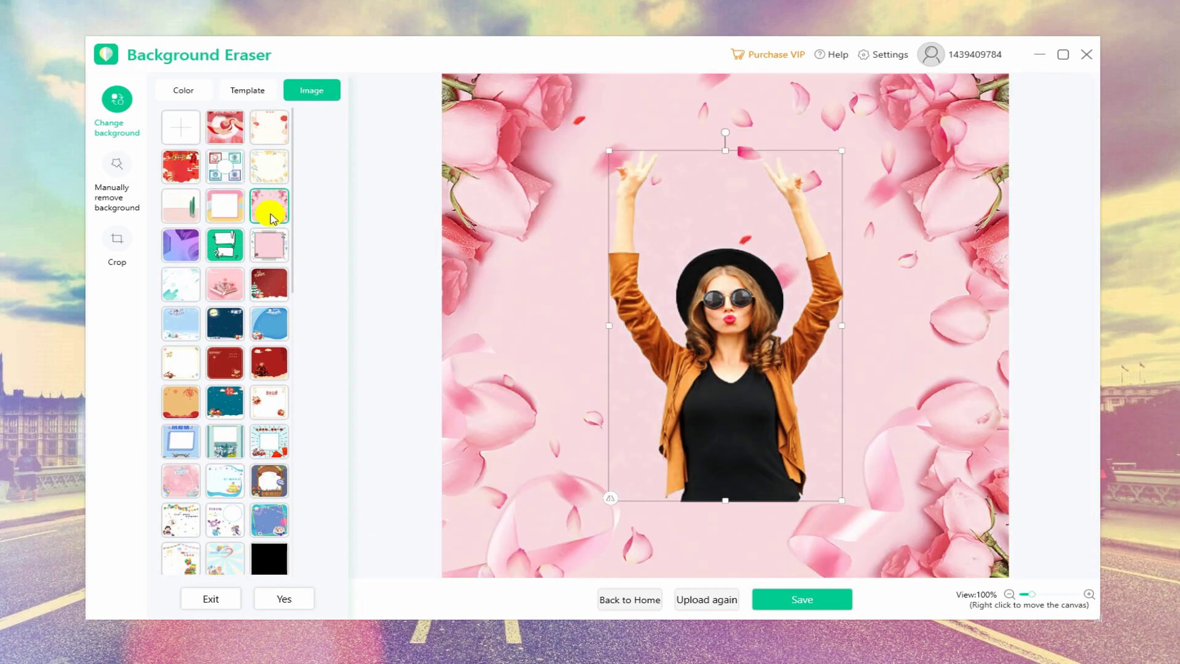
pyautogui.click(233, 279)
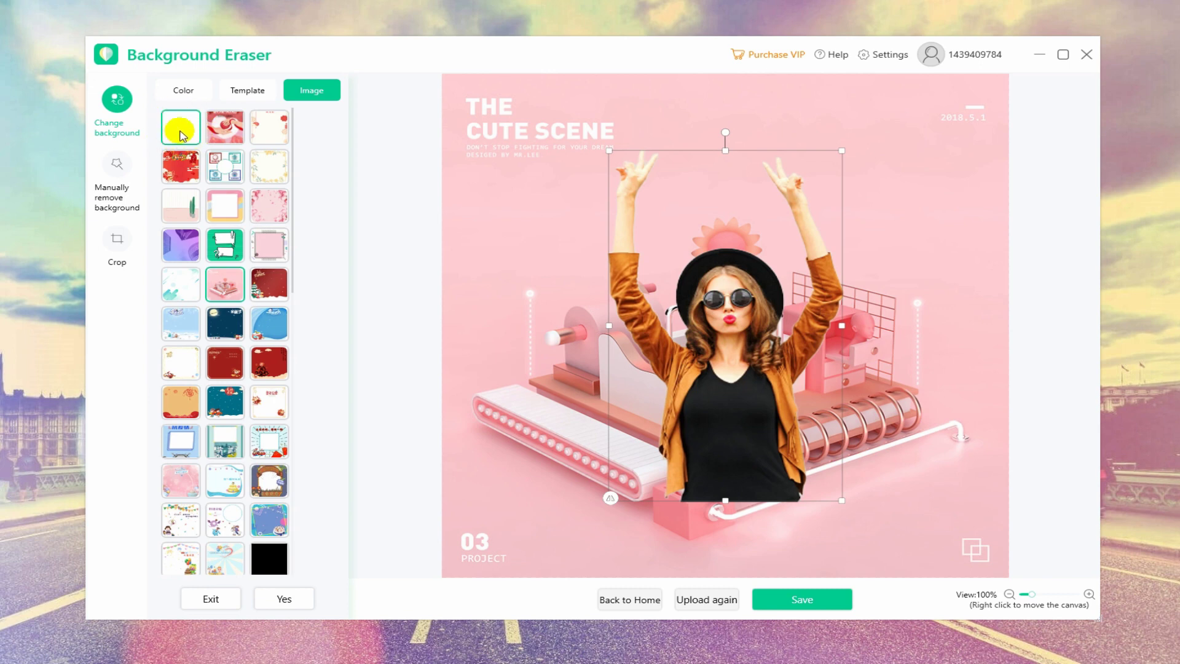
pyautogui.click(269, 245)
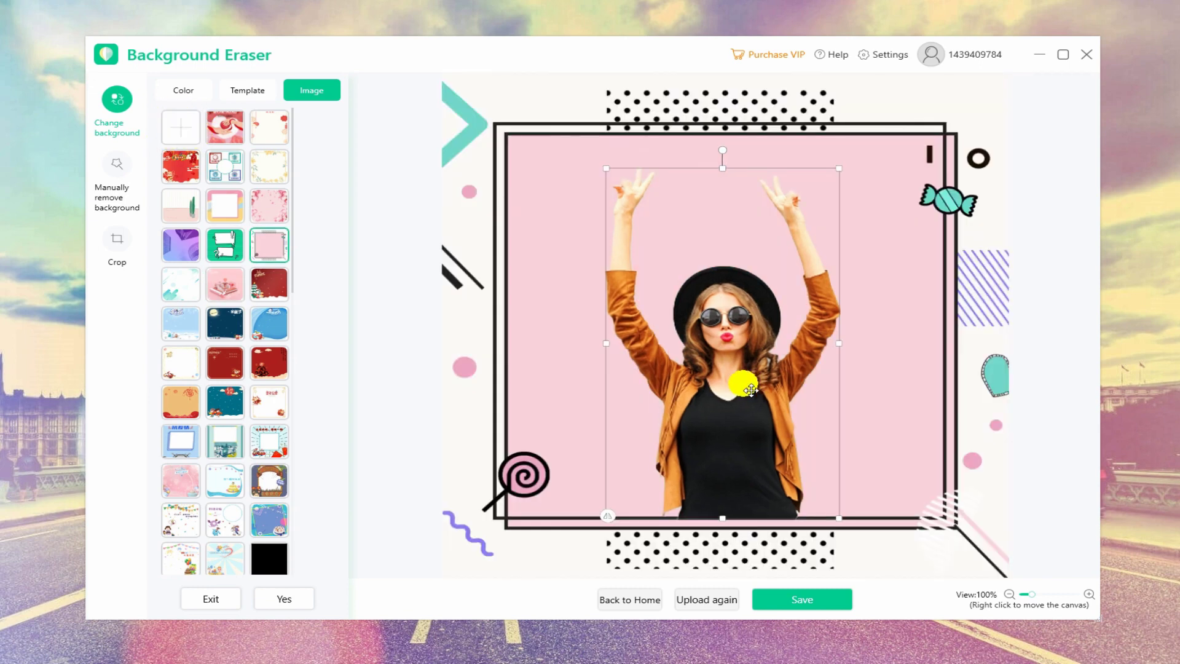
pyautogui.click(114, 245)
# Step: Try the 1:1 through 2:3 crop ratios, then set and confirm a Custom crop box
pyautogui.click(283, 128)
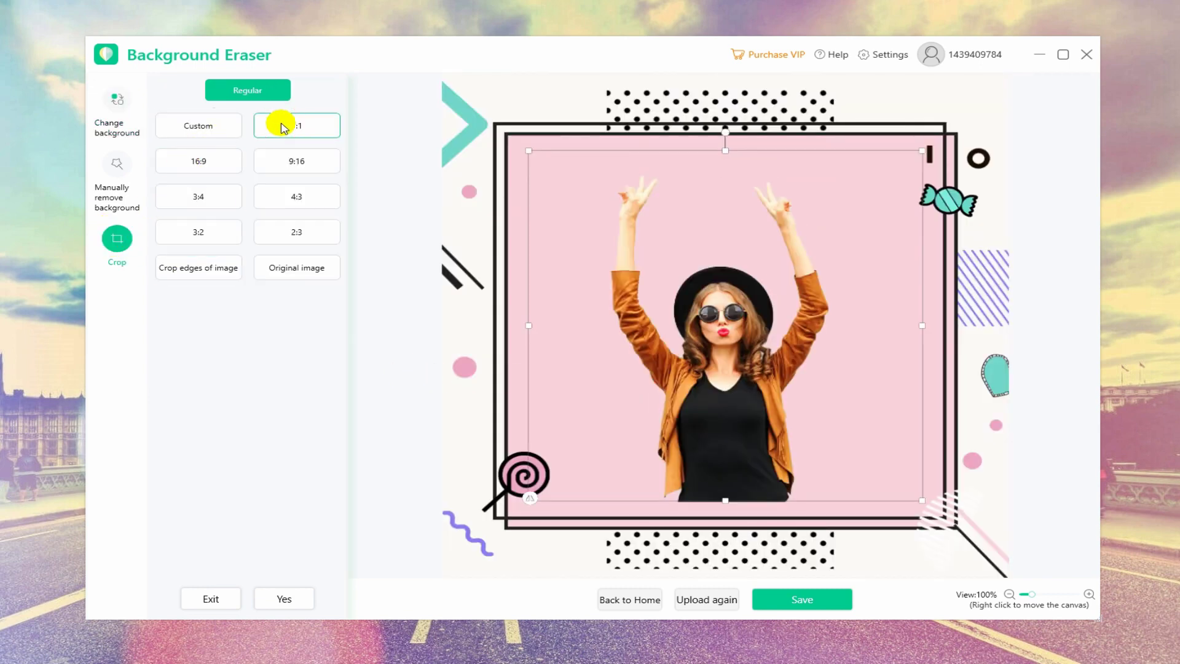
pyautogui.click(211, 164)
pyautogui.click(262, 164)
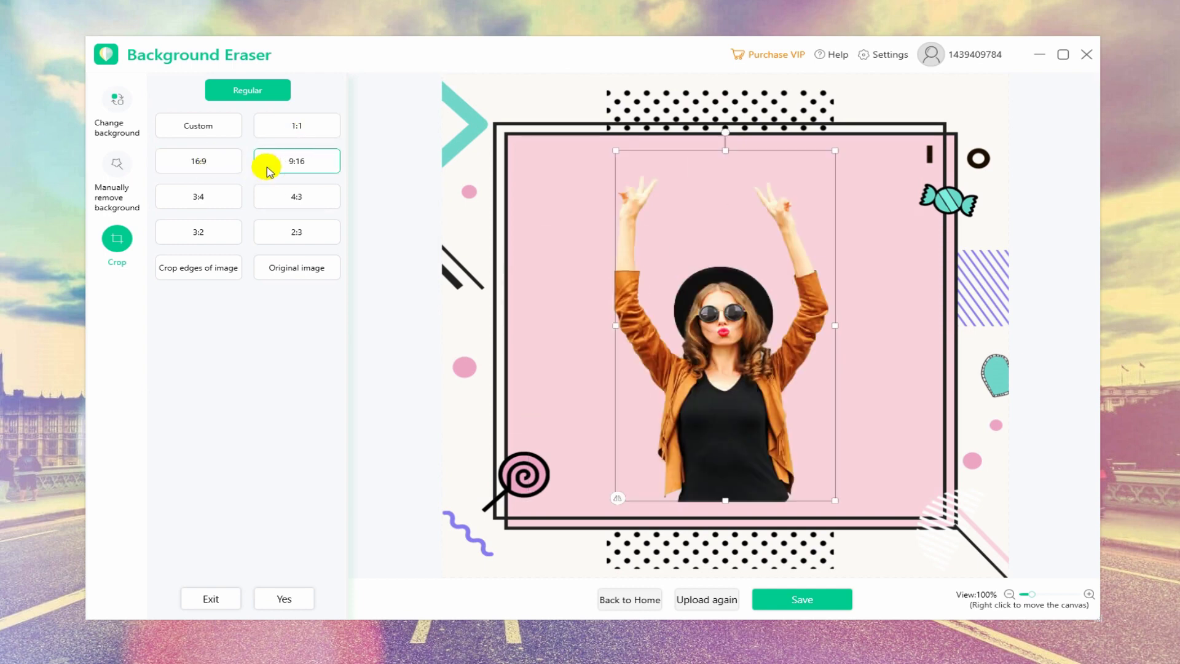
pyautogui.click(215, 198)
pyautogui.click(263, 196)
pyautogui.click(237, 231)
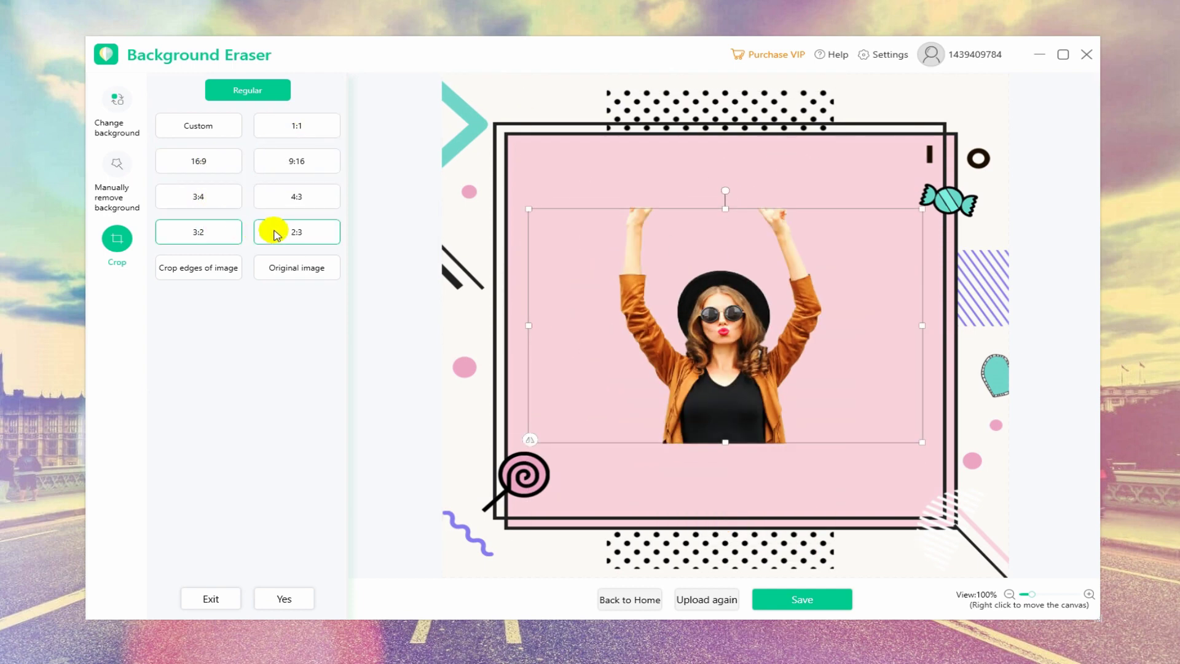
pyautogui.click(275, 235)
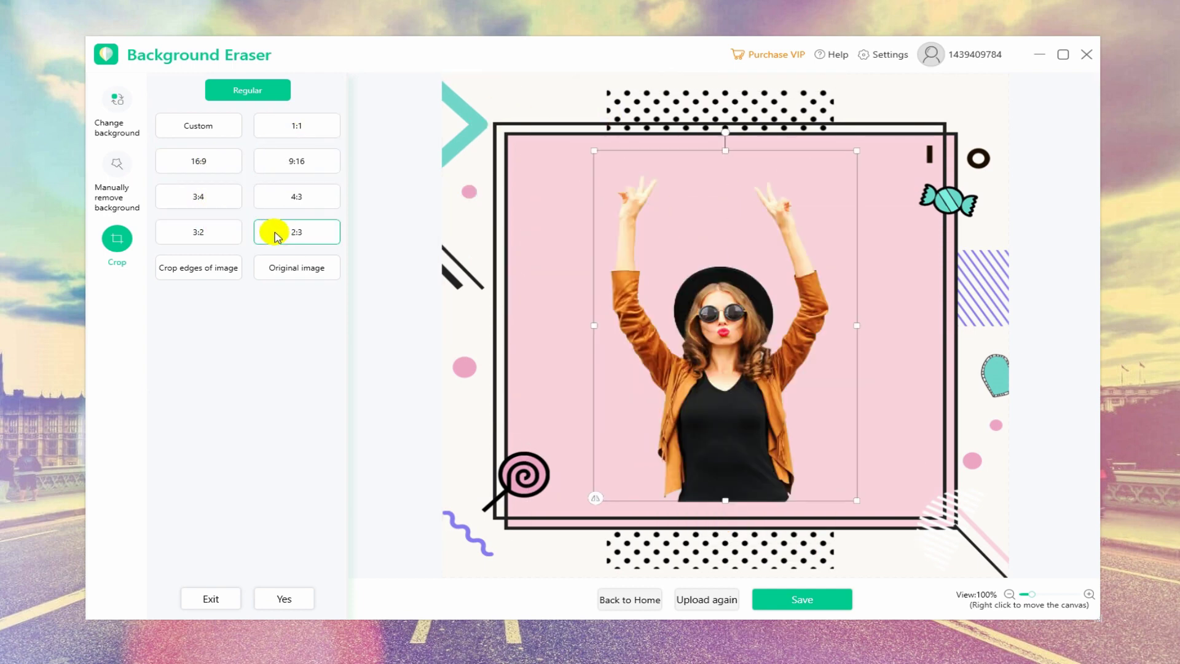
pyautogui.click(209, 129)
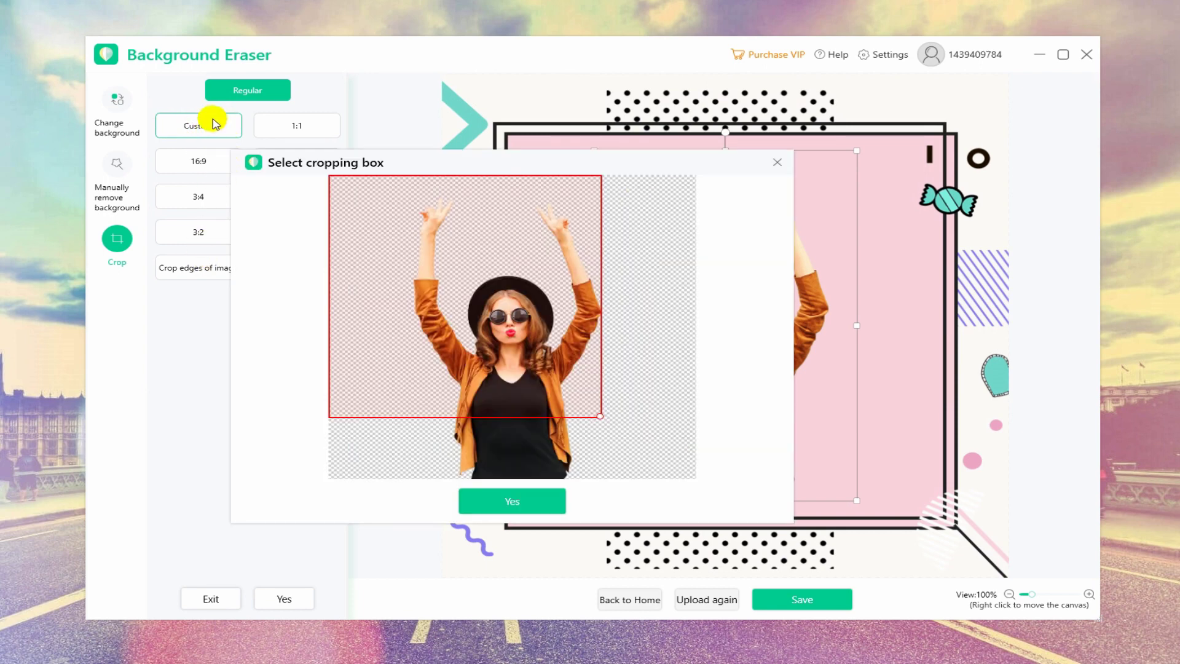
pyautogui.moveTo(587, 400); pyautogui.dragTo(688, 474)
pyautogui.click(529, 502)
# Step: Reposition and shrink the woman to fit inside the pink frame, then adjust the crop corner
pyautogui.scroll(3, 535, 510)
pyautogui.moveTo(690, 383)
pyautogui.mouseDown()
pyautogui.moveTo(664, 215)
pyautogui.moveTo(593, 129)
pyautogui.moveTo(574, 145)
pyautogui.moveTo(656, 200)
pyautogui.moveTo(736, 307)
pyautogui.moveTo(689, 303)
pyautogui.moveTo(707, 449)
pyautogui.mouseUp()
pyautogui.scroll(-1, 633, 252)
pyautogui.scroll(1, 869, 448)
pyautogui.scroll(-1, 736, 382)
pyautogui.moveTo(942, 537); pyautogui.dragTo(791, 400)
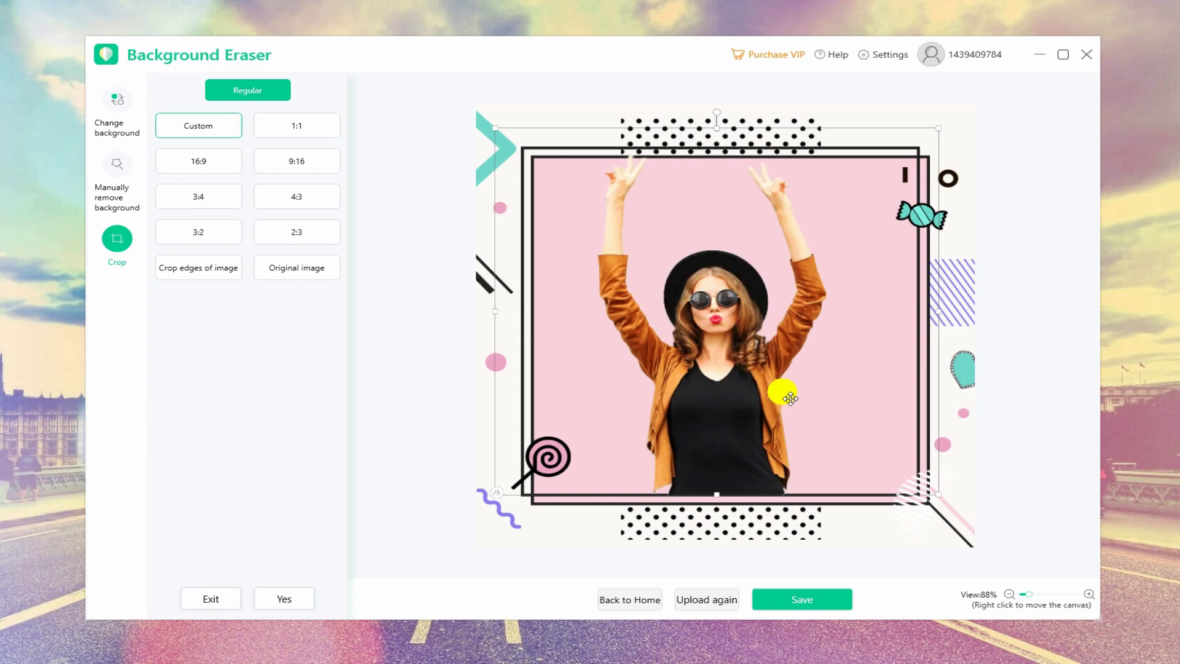
pyautogui.click(270, 101)
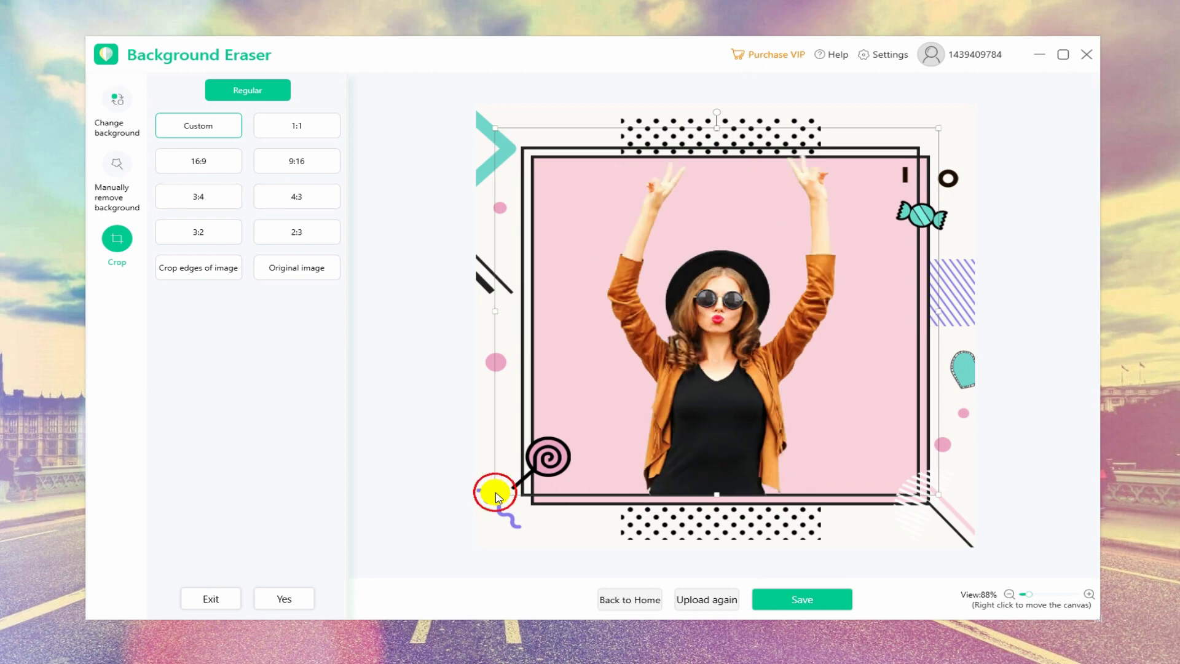
pyautogui.moveTo(716, 114)
pyautogui.mouseDown()
pyautogui.moveTo(606, 190)
pyautogui.moveTo(521, 335)
pyautogui.moveTo(492, 324)
pyautogui.moveTo(720, 120)
pyautogui.mouseUp()
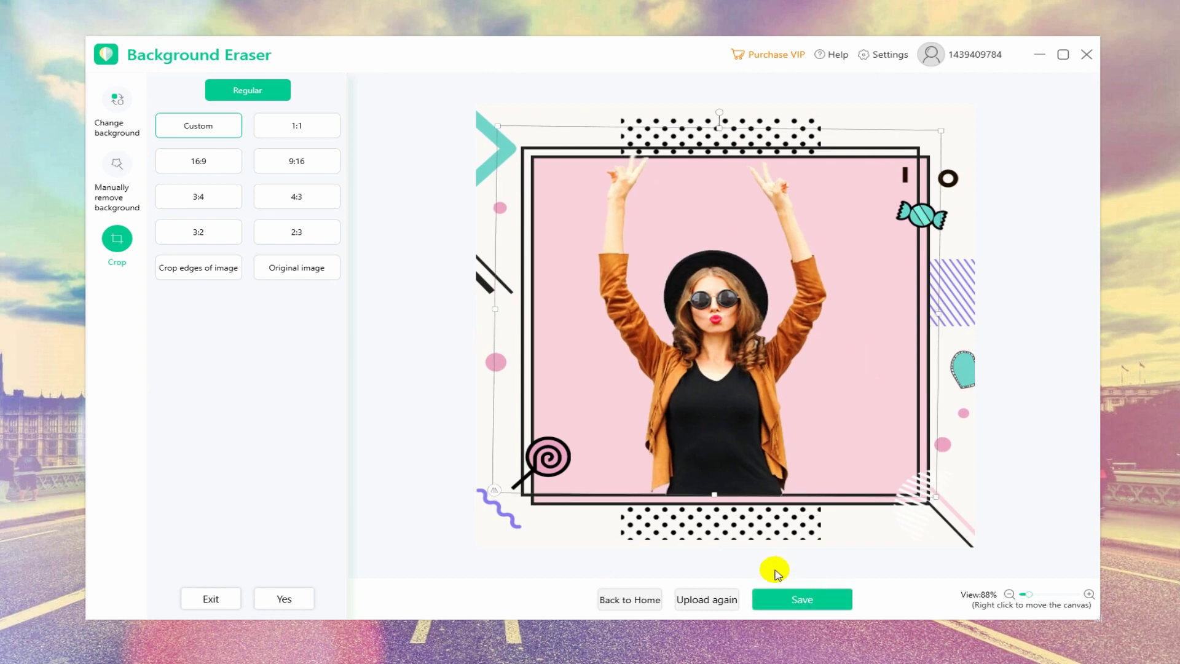
# Step: Save the framed portrait as a PNG into the Desktop folder
pyautogui.click(793, 604)
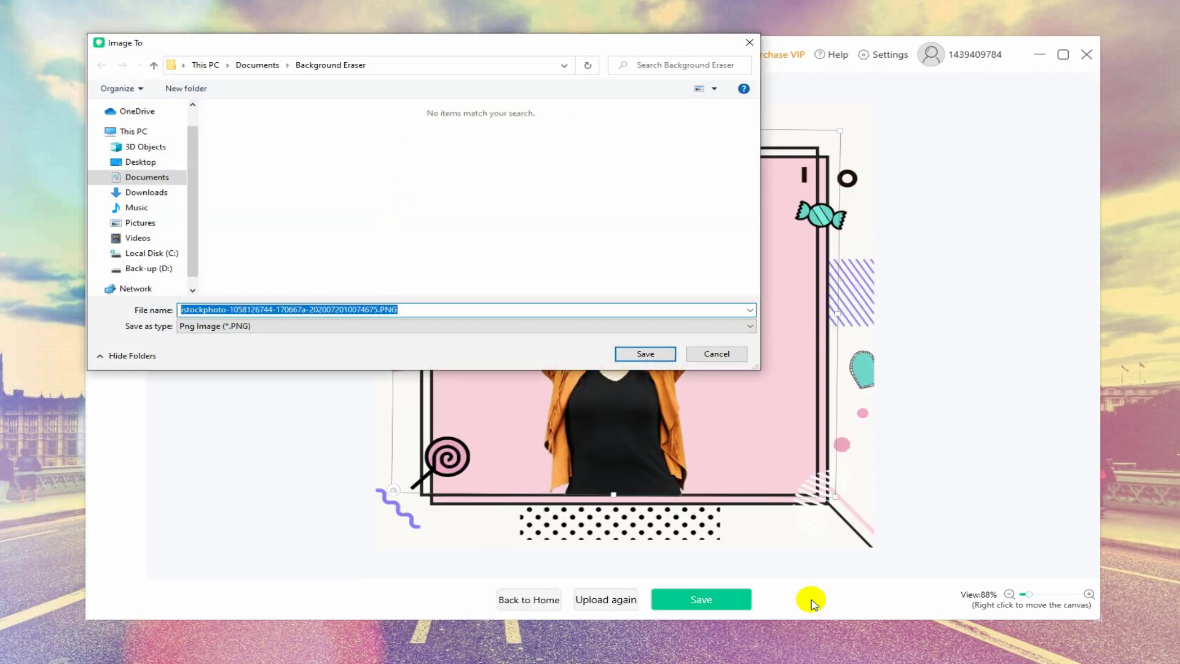
pyautogui.click(163, 167)
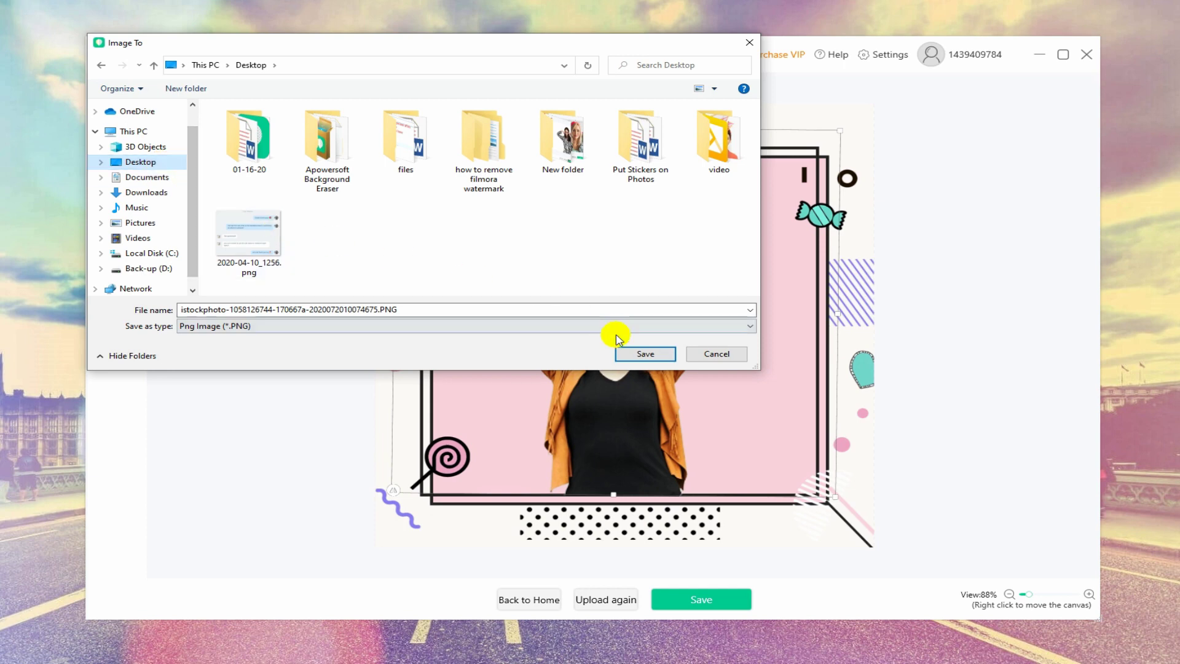
pyautogui.click(643, 353)
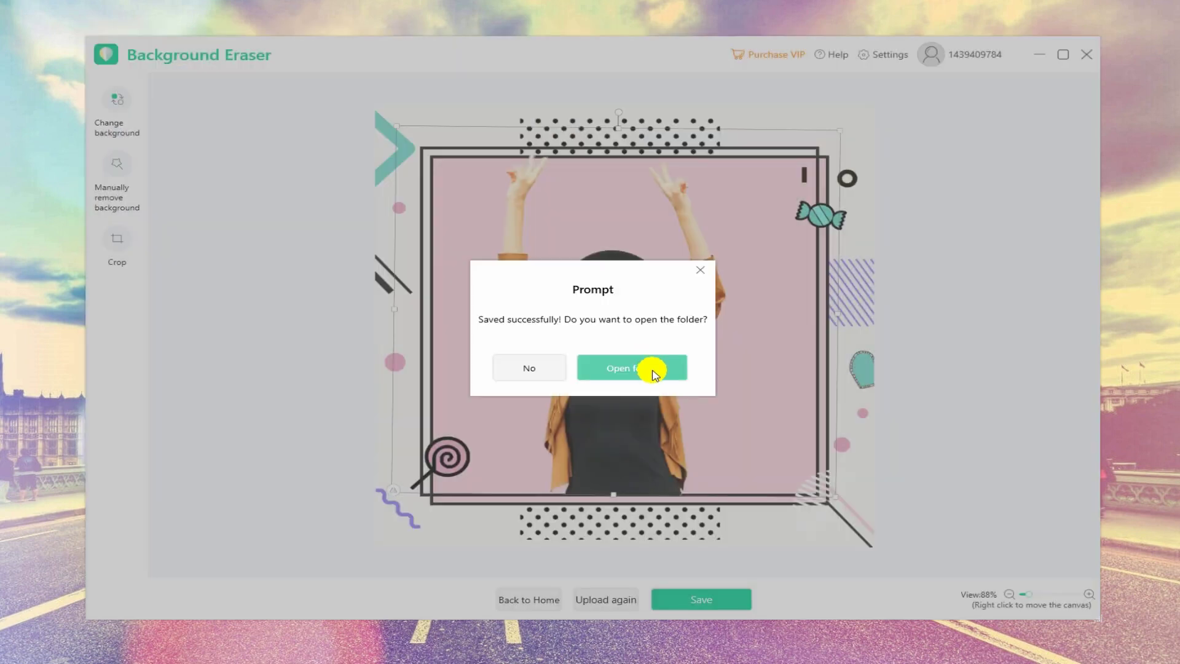
# Step: Open the saved istockphoto PNG from the Desktop folder in Photos and widen the viewer
pyautogui.click(654, 371)
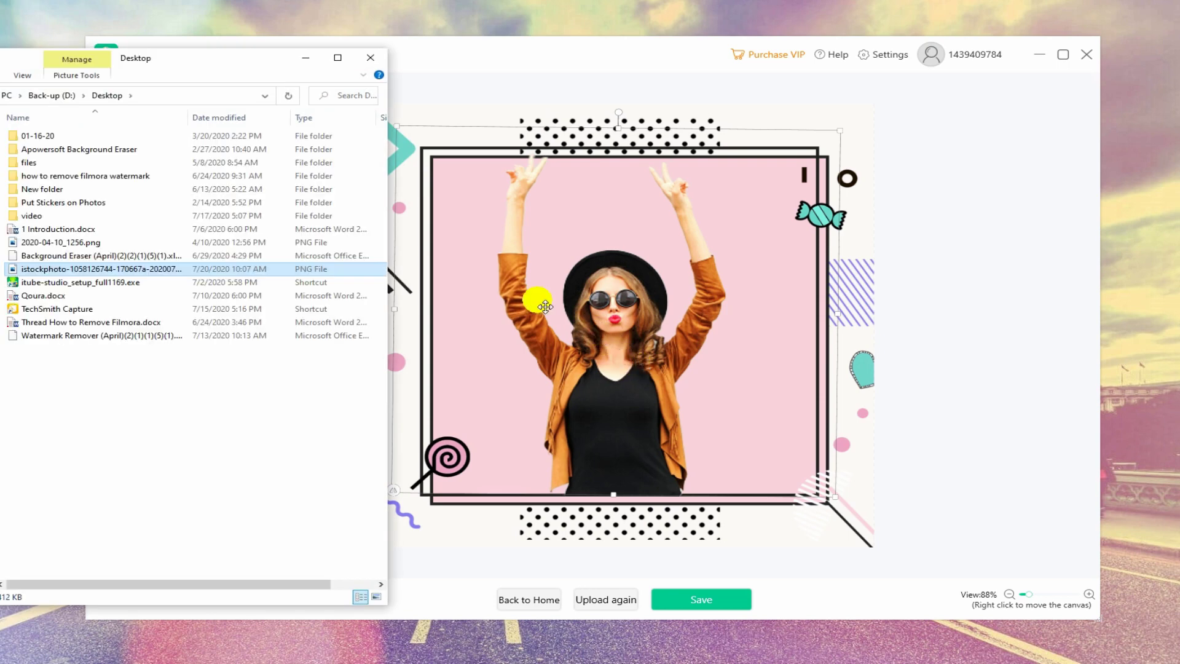
pyautogui.click(178, 272)
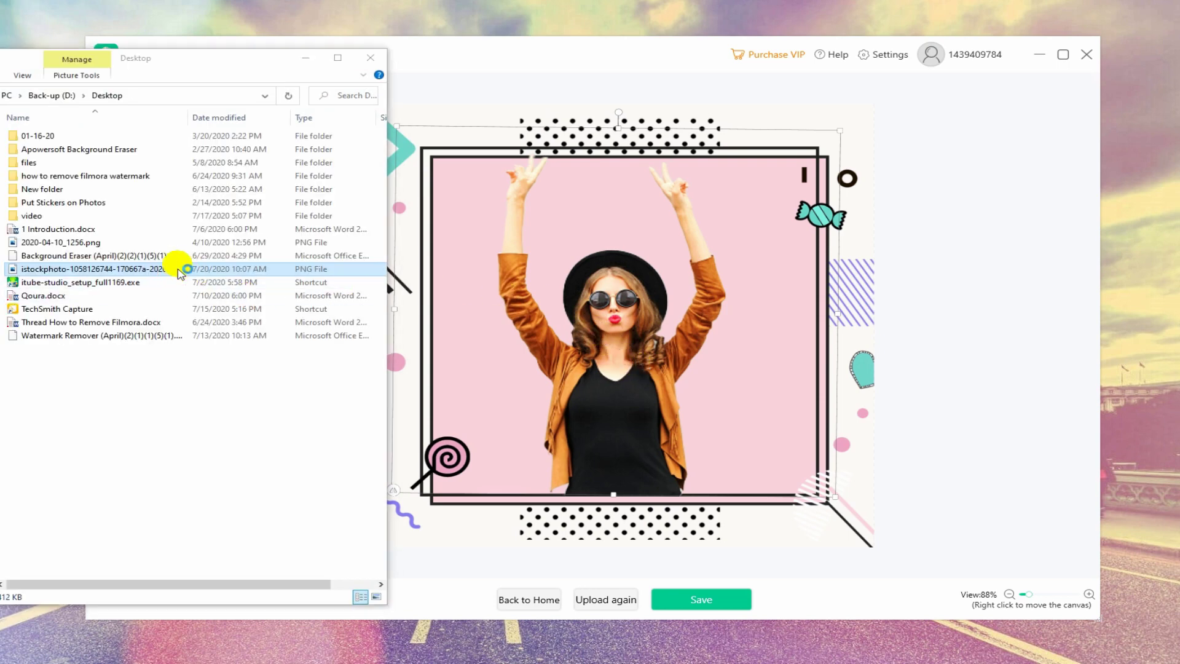
pyautogui.doubleClick(178, 272)
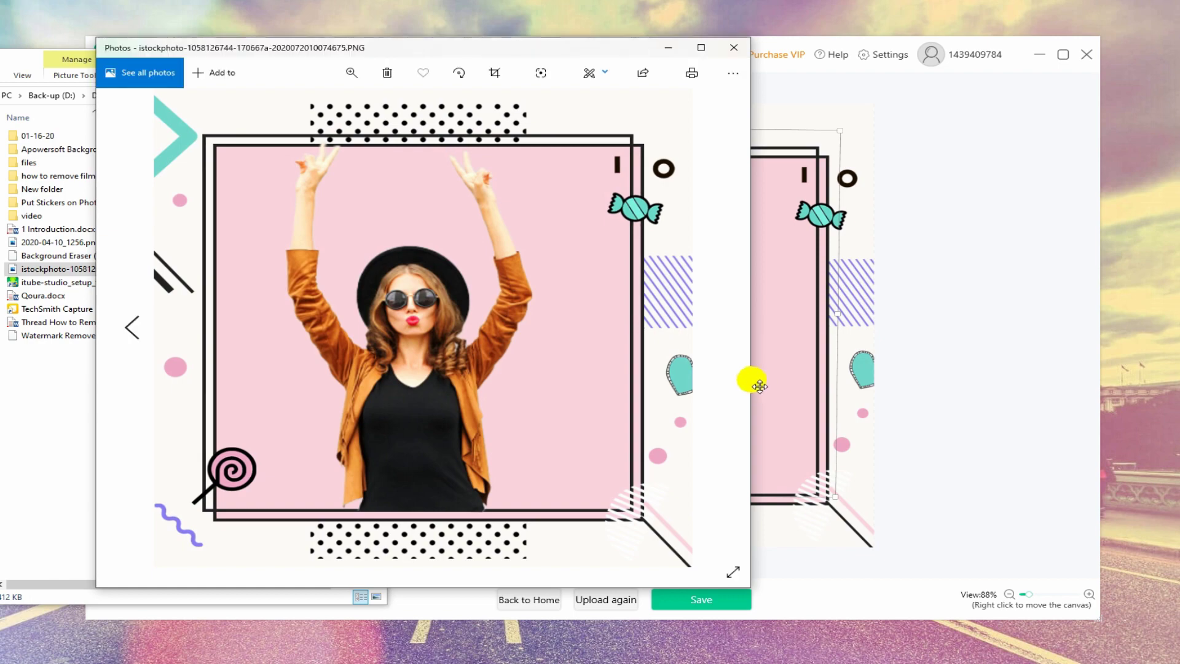
pyautogui.moveTo(745, 377); pyautogui.dragTo(843, 396)
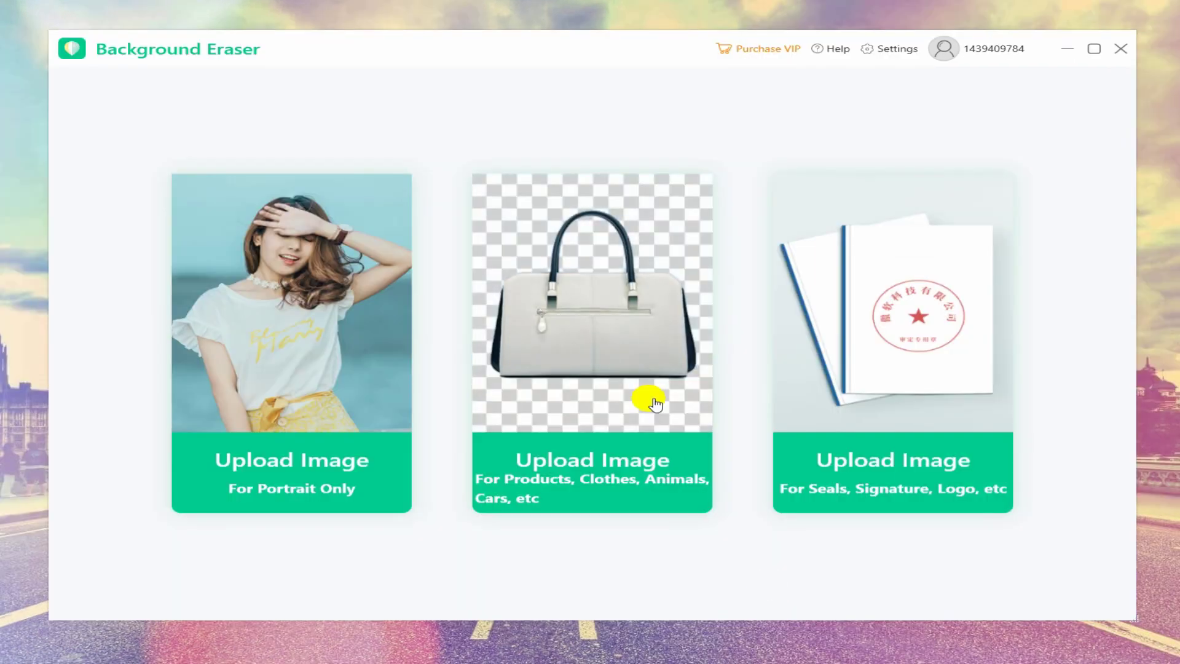
# Step: Upload the handbag photo WFS00053 as a product image and dismiss the cutout prompt
pyautogui.click(599, 458)
pyautogui.click(681, 133)
pyautogui.click(686, 351)
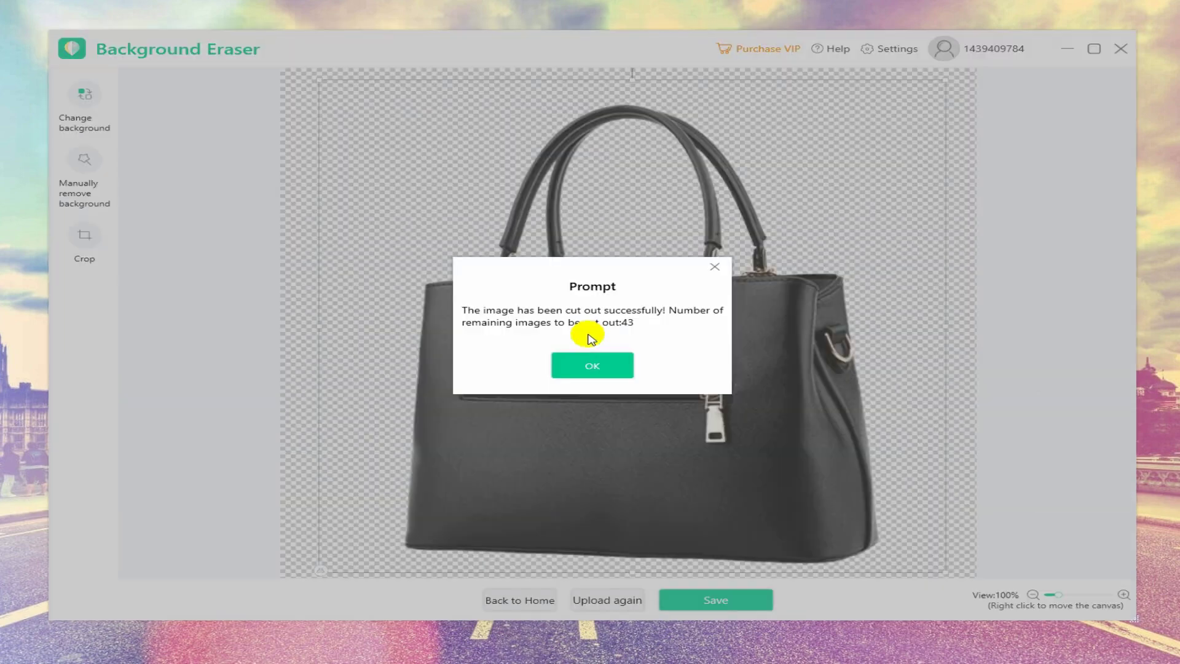
pyautogui.click(589, 360)
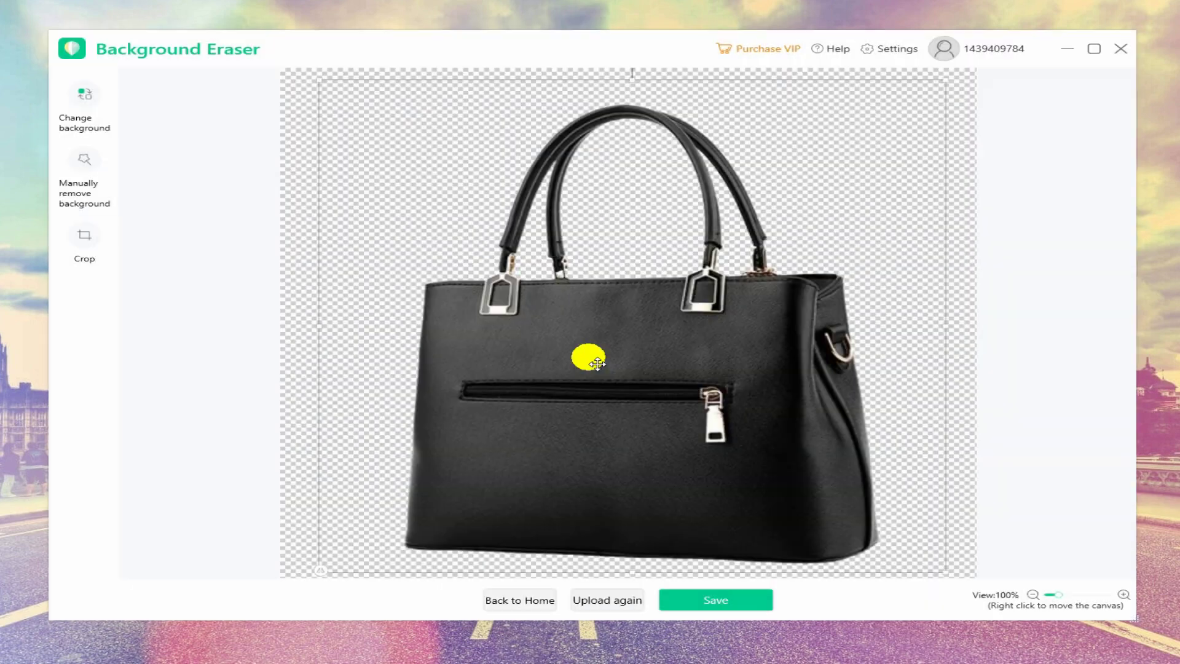
pyautogui.click(85, 196)
# Step: Try the 3:2, 3:4, 4:3 and 2:3 ratios, then enlarge a Custom crop box over the handbag
pyautogui.click(84, 232)
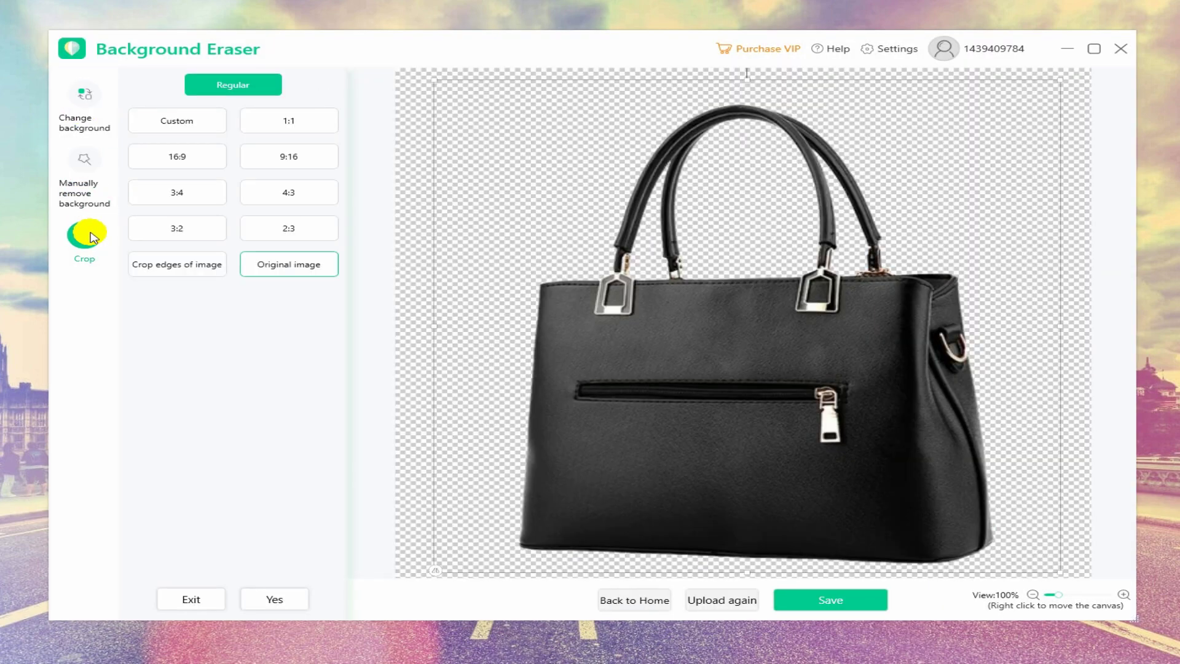
pyautogui.click(185, 229)
pyautogui.click(192, 195)
pyautogui.click(271, 192)
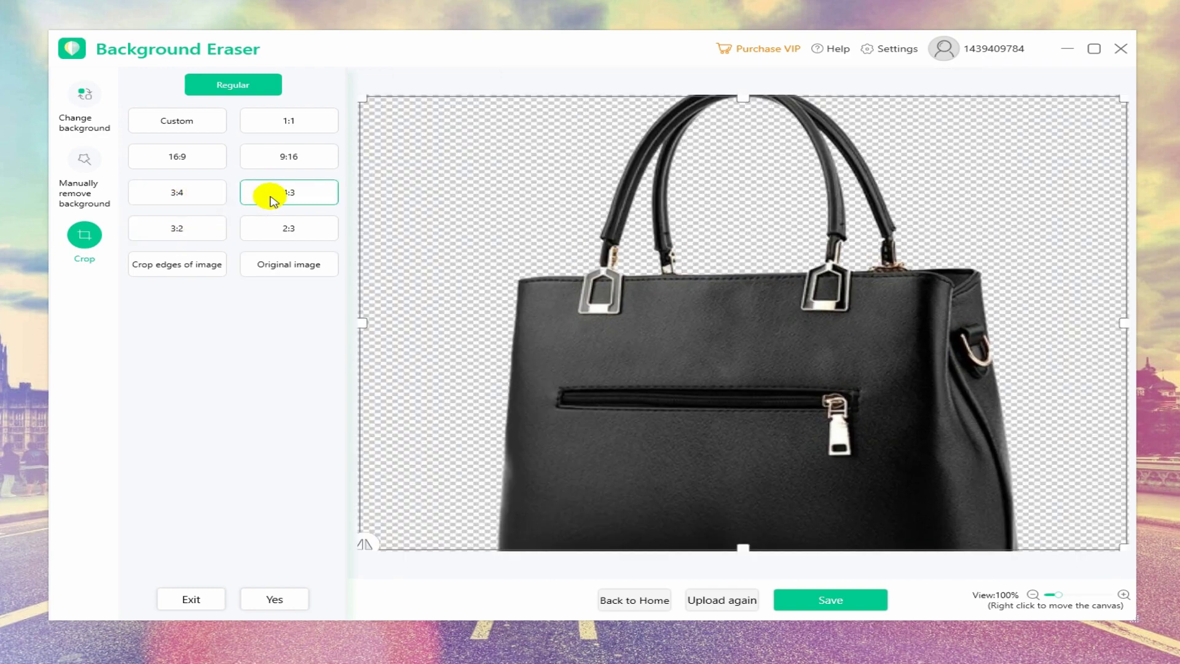
pyautogui.click(282, 227)
pyautogui.click(183, 126)
pyautogui.moveTo(686, 409); pyautogui.dragTo(795, 467)
# Step: Confirm the crop and try yellow and the Starry sky8 template as backgrounds
pyautogui.click(617, 492)
pyautogui.click(82, 94)
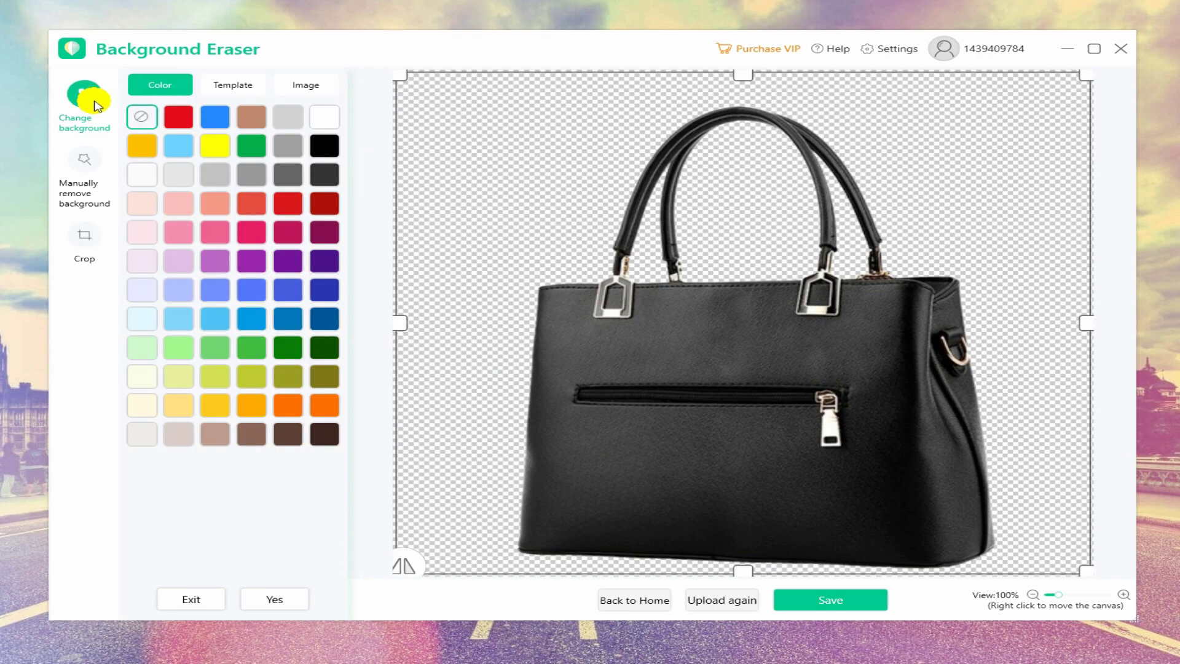
pyautogui.click(215, 147)
pyautogui.click(229, 86)
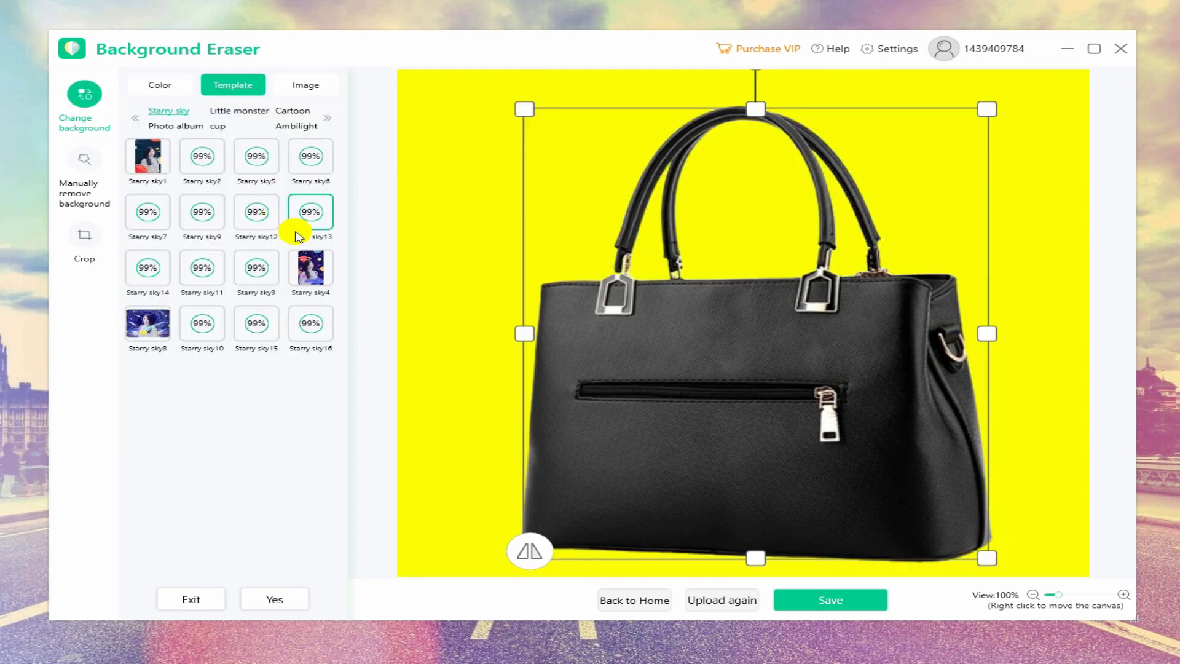
pyautogui.click(161, 323)
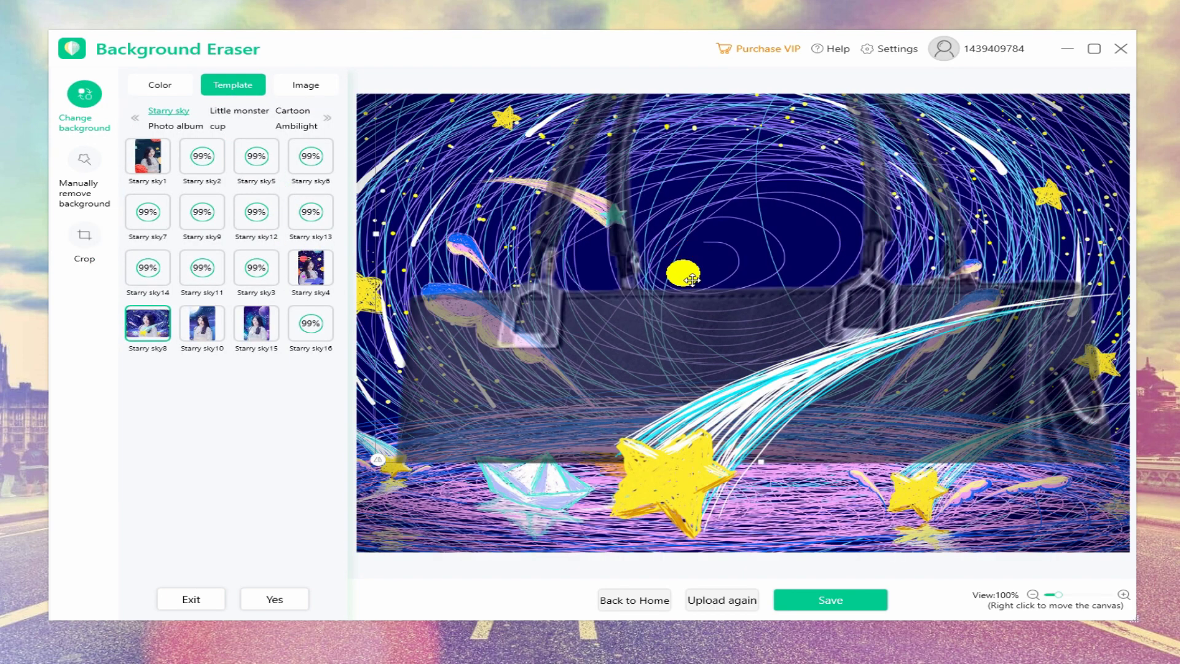
pyautogui.click(160, 85)
pyautogui.click(221, 156)
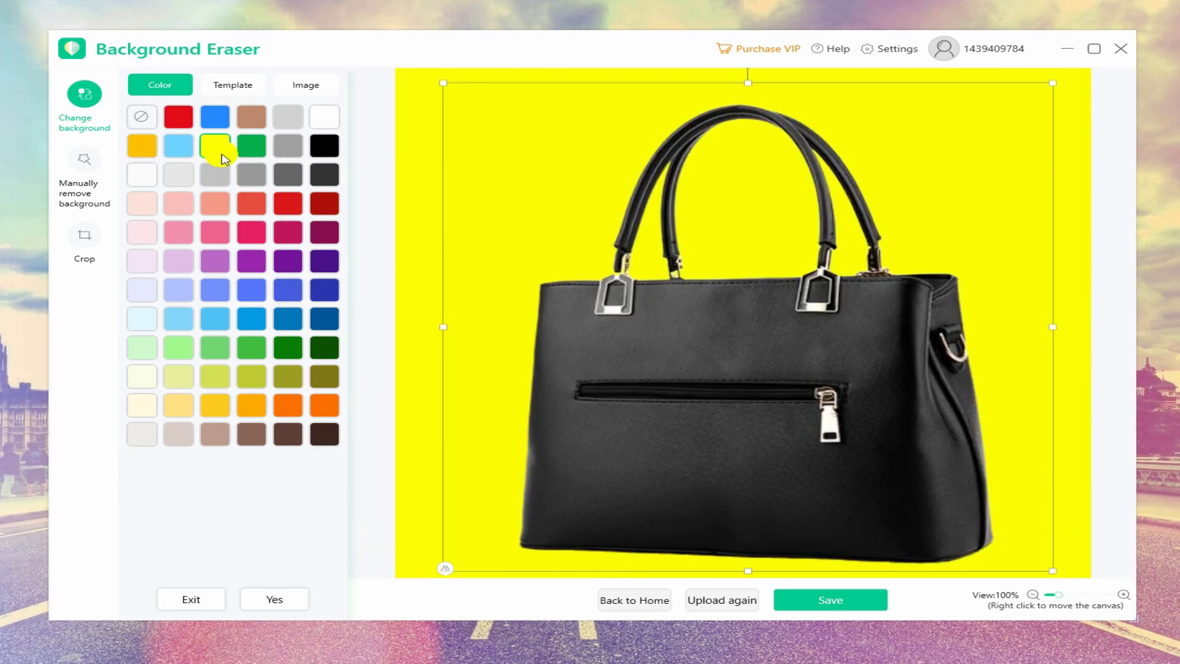
# Step: Try the pink cactus picture, yellow, grey and purple, ending on an orange background
pyautogui.click(304, 86)
pyautogui.click(158, 196)
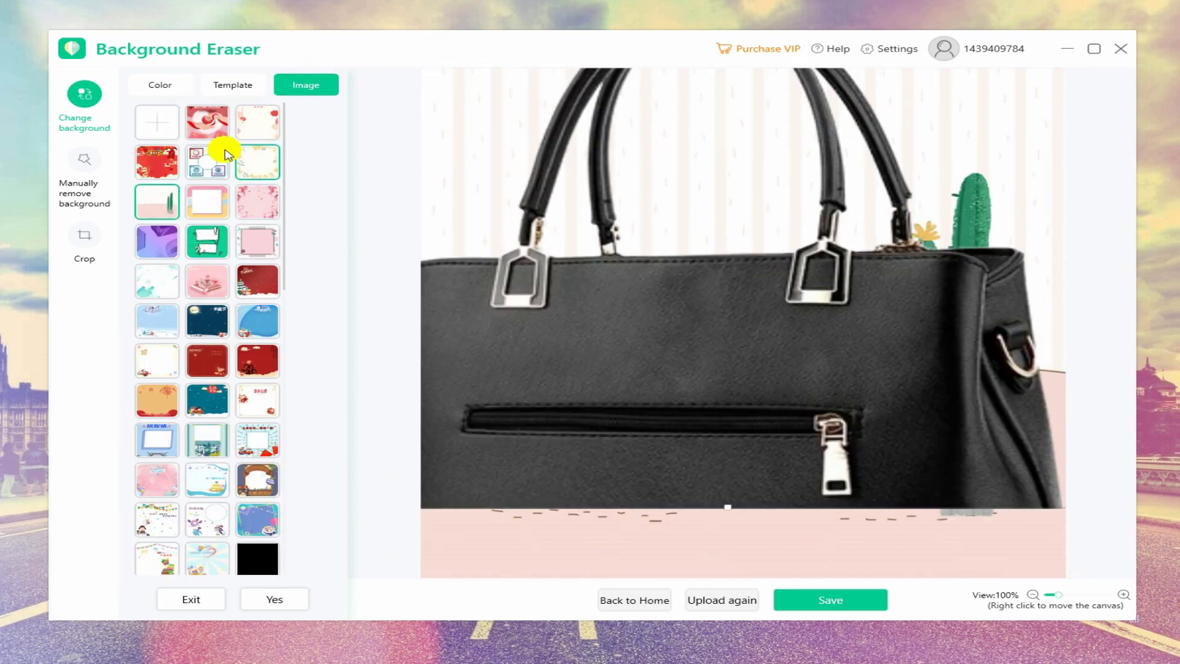
pyautogui.click(160, 85)
pyautogui.click(216, 146)
pyautogui.click(251, 175)
pyautogui.click(287, 262)
pyautogui.click(142, 145)
# Step: Save the orange handbag PNG to Desktop > files > Ivy > videos > video guide new version
pyautogui.click(830, 602)
pyautogui.click(113, 158)
pyautogui.doubleClick(440, 150)
pyautogui.doubleClick(267, 136)
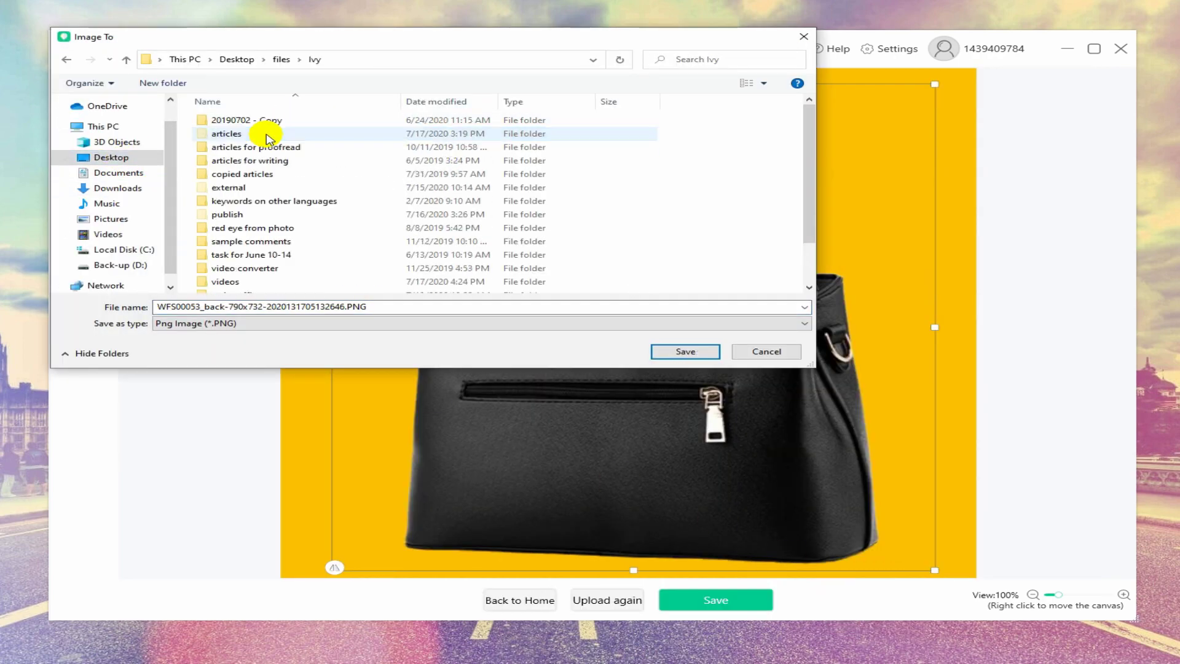
pyautogui.doubleClick(263, 281)
pyautogui.moveTo(804, 145); pyautogui.dragTo(806, 278)
pyautogui.scroll(2, 764, 263)
pyautogui.scroll(-2, 554, 264)
pyautogui.doubleClick(326, 221)
pyautogui.click(676, 352)
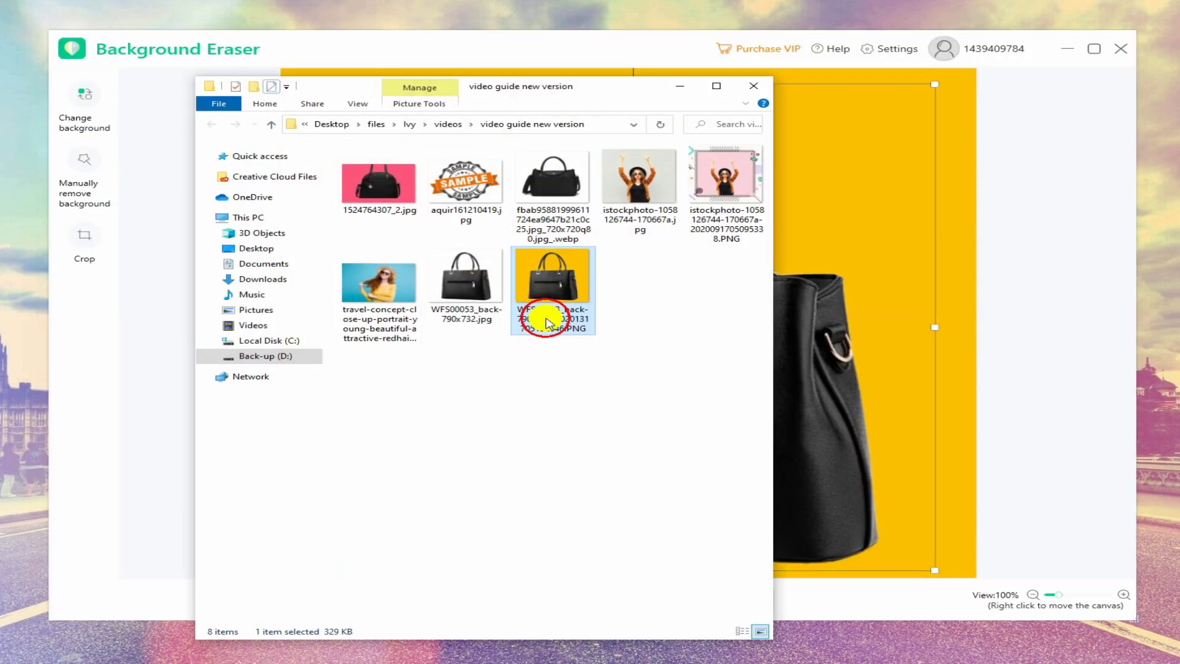
# Step: View the saved handbag image, then upload aquir161210419.jpg as a seal image
pyautogui.doubleClick(549, 323)
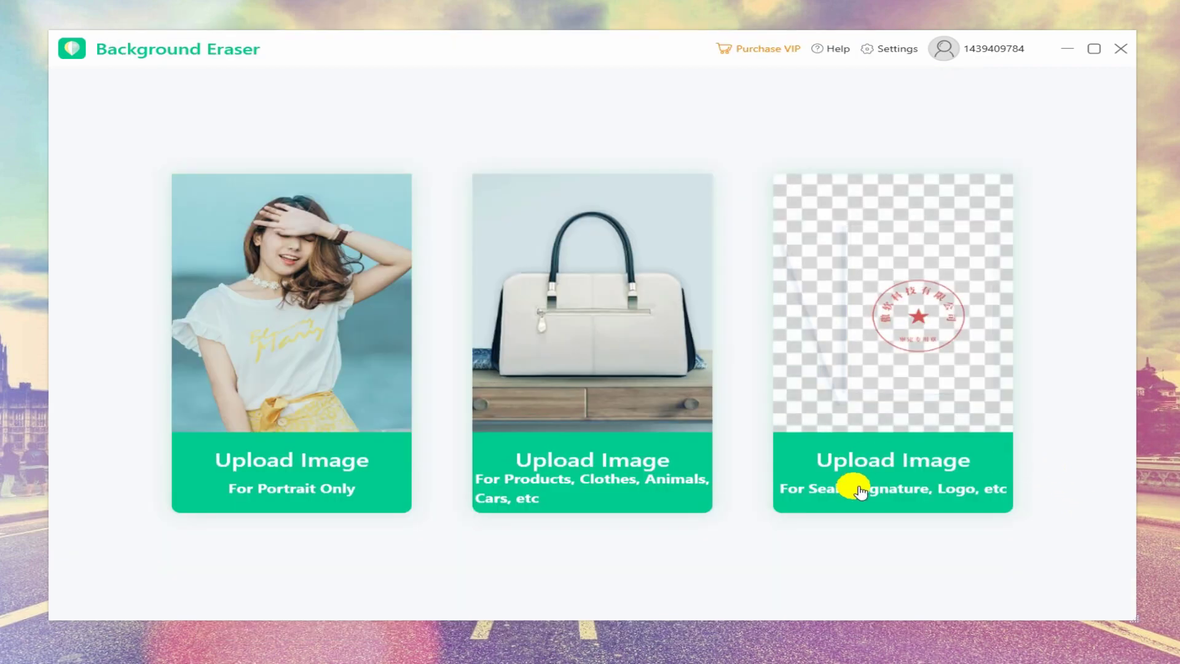
pyautogui.click(885, 473)
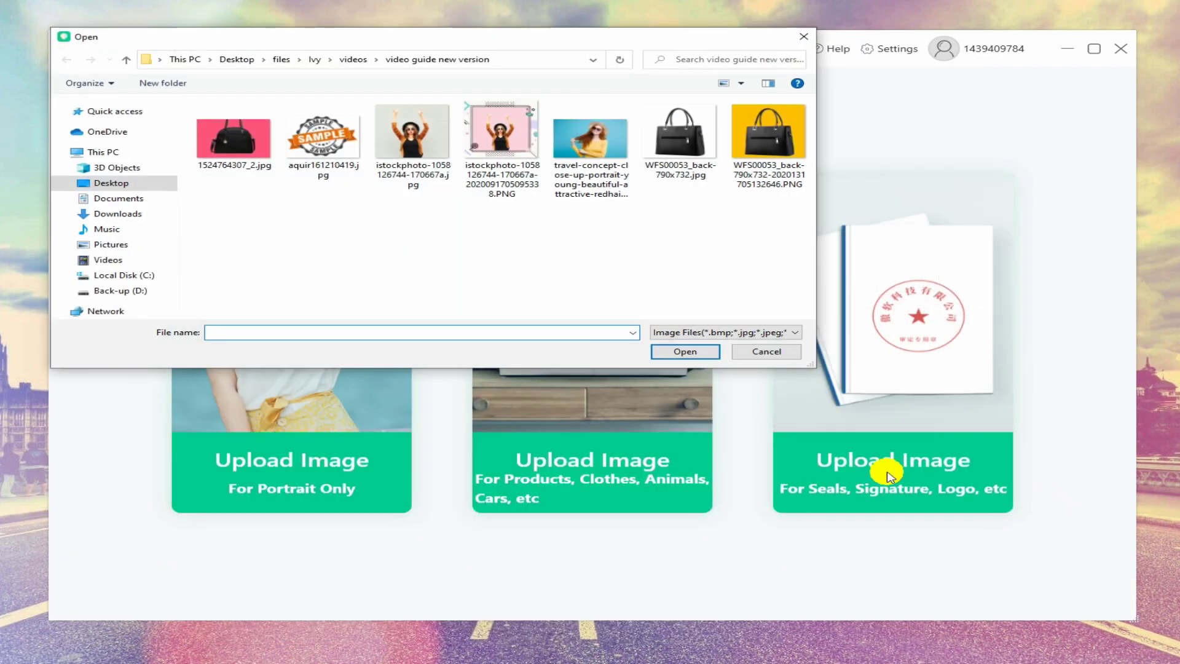
pyautogui.doubleClick(342, 157)
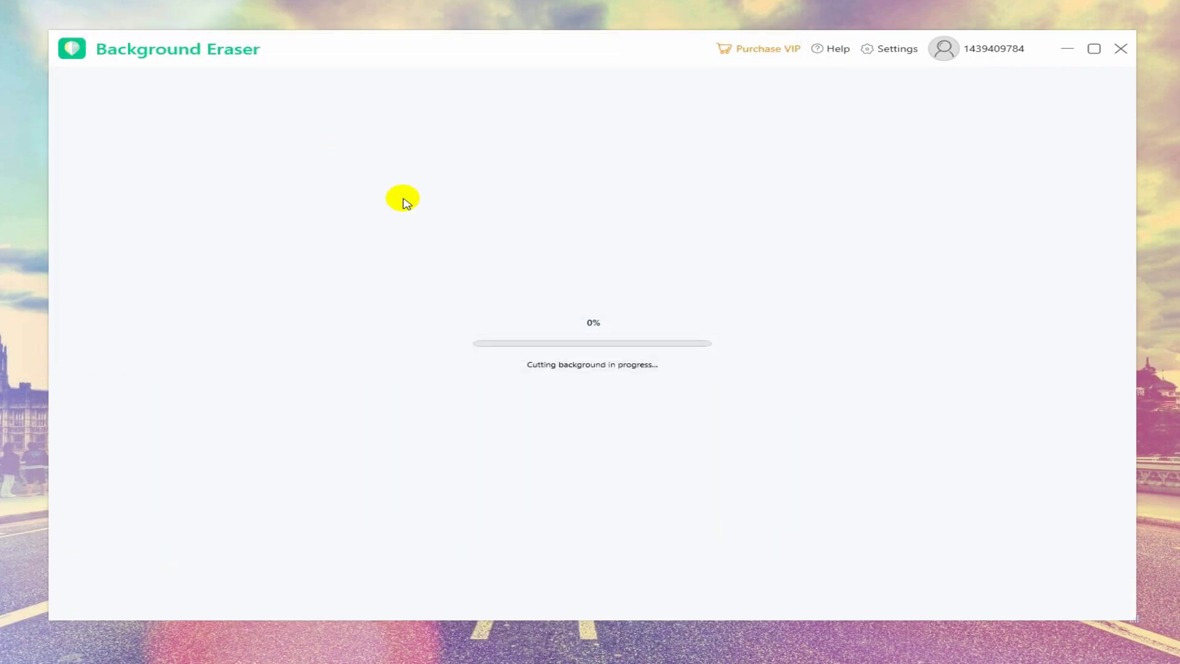